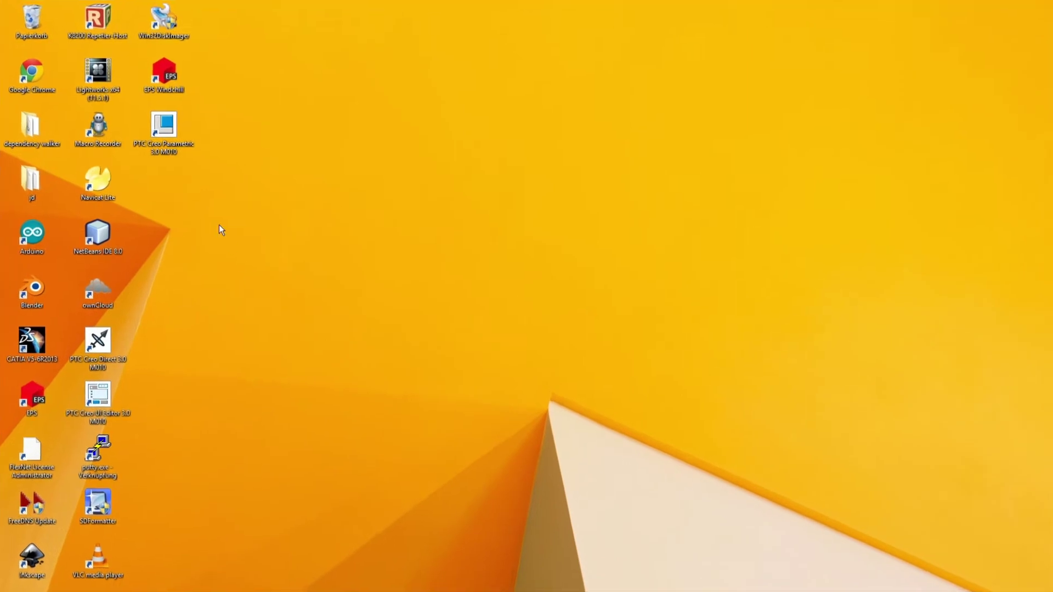
Launch Creo Parametric and confirm the saved Windchill login.
{"action": "double_click", "coordinate": [166, 129]}
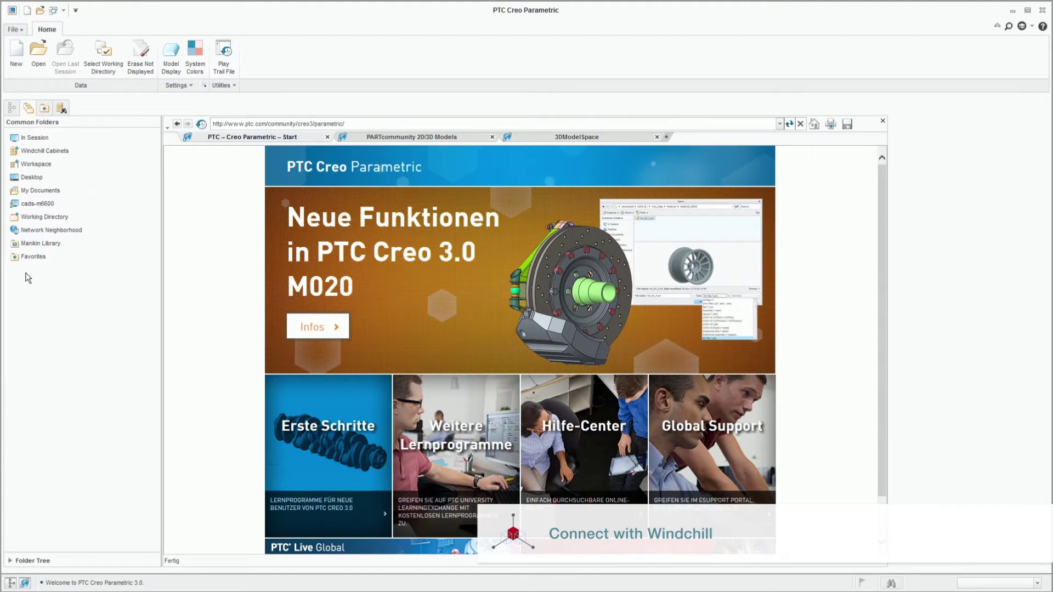
{"action": "left_click", "coordinate": [556, 375]}
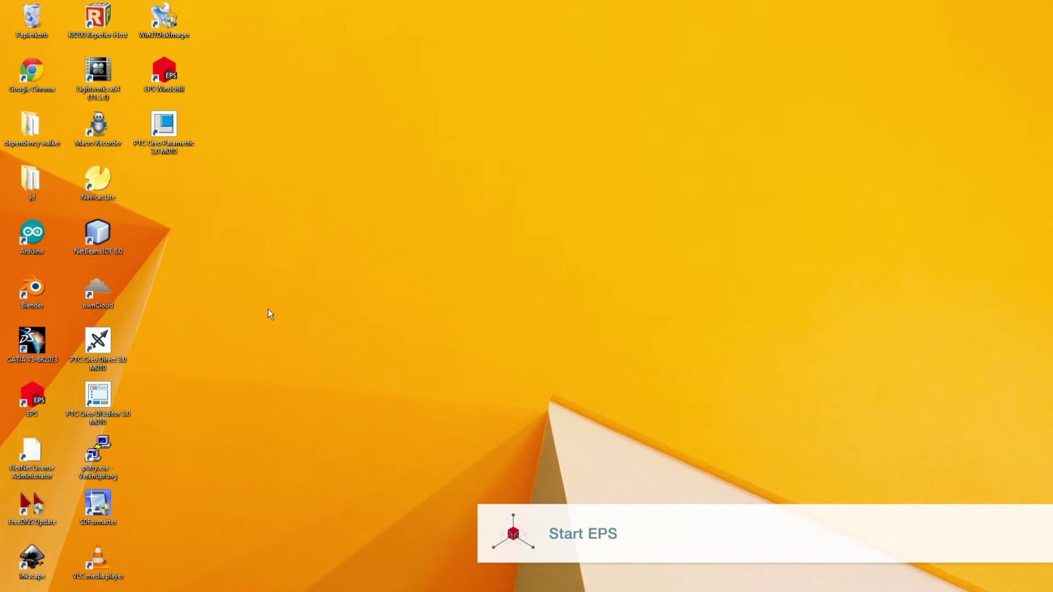
Launch the EPS viewer full screen and move its project panel to the top right.
{"action": "double_click", "coordinate": [159, 75]}
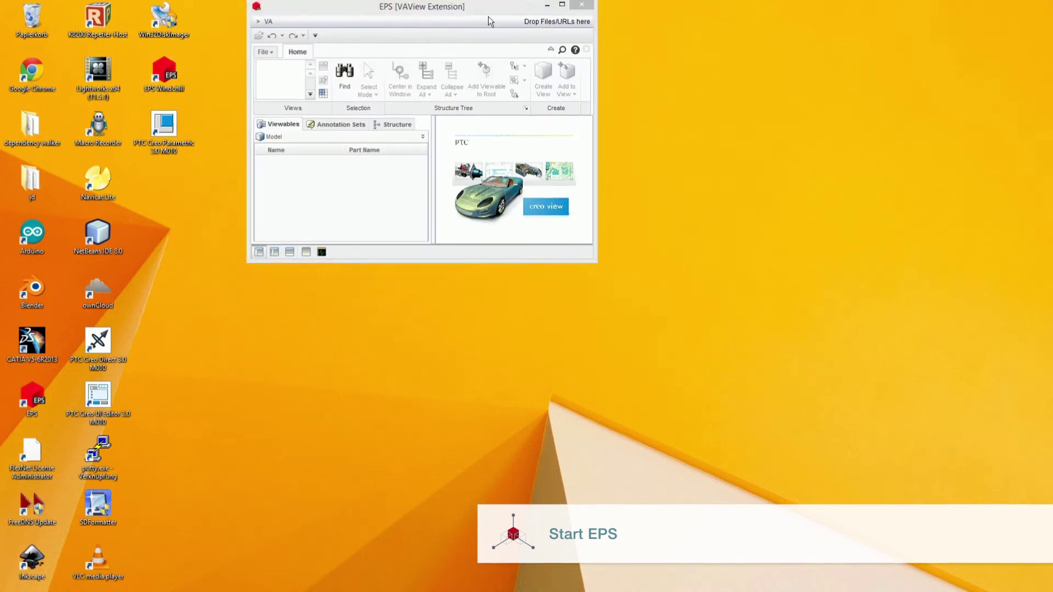
{"action": "left_click", "coordinate": [562, 6]}
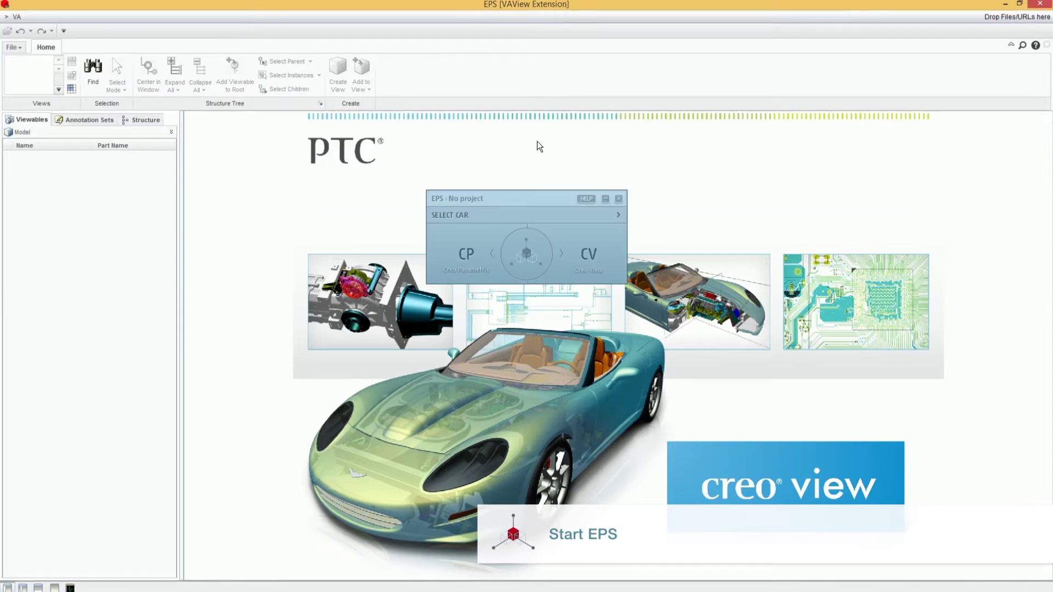
{"action": "left_click_drag", "start_coordinate": [527, 201], "coordinate": [872, 22]}
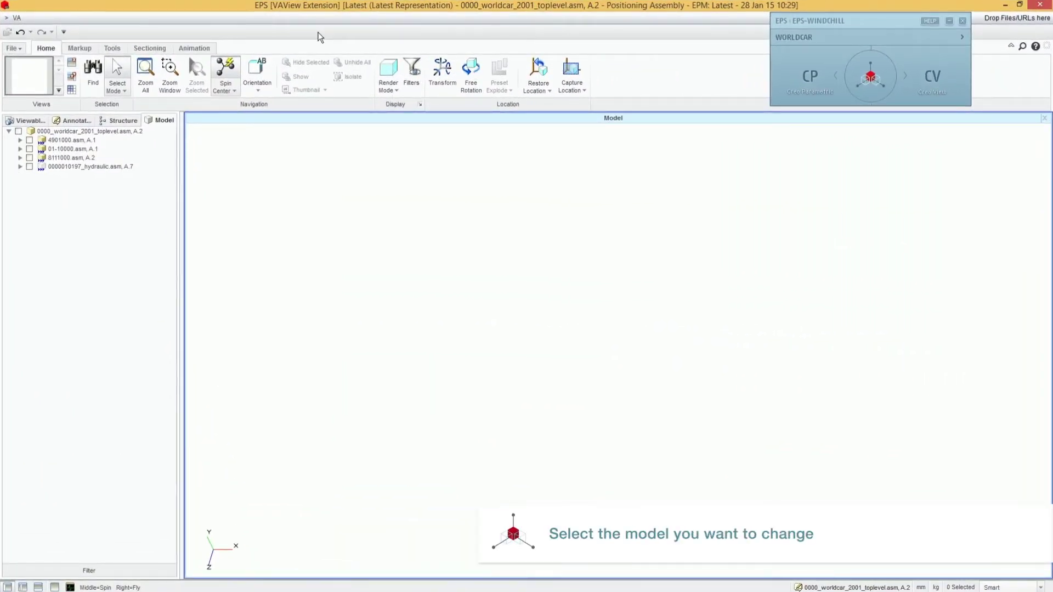
Show the whole Worldcar assembly in a standard view, then send the rear frame to Creo Parametric.
{"action": "left_click", "coordinate": [30, 141]}
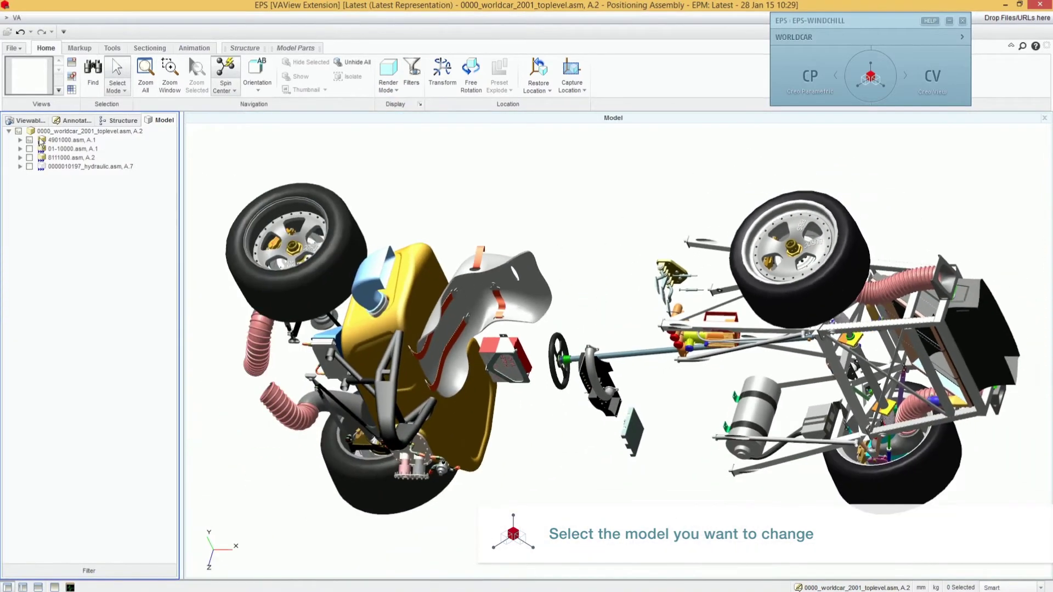
{"action": "left_click", "coordinate": [258, 91]}
{"action": "left_click", "coordinate": [229, 116]}
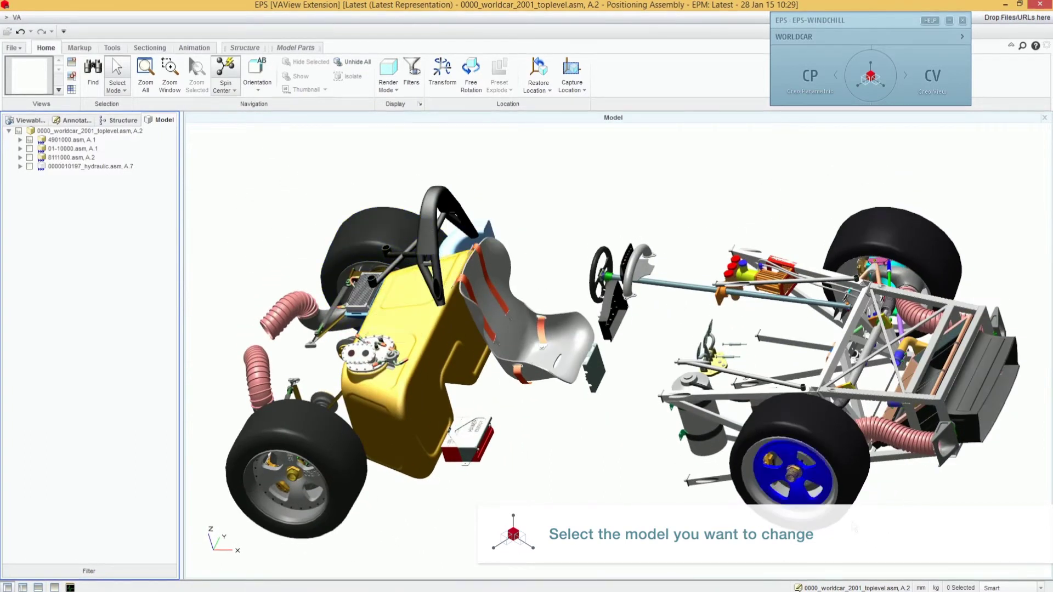
{"action": "left_click", "coordinate": [729, 407]}
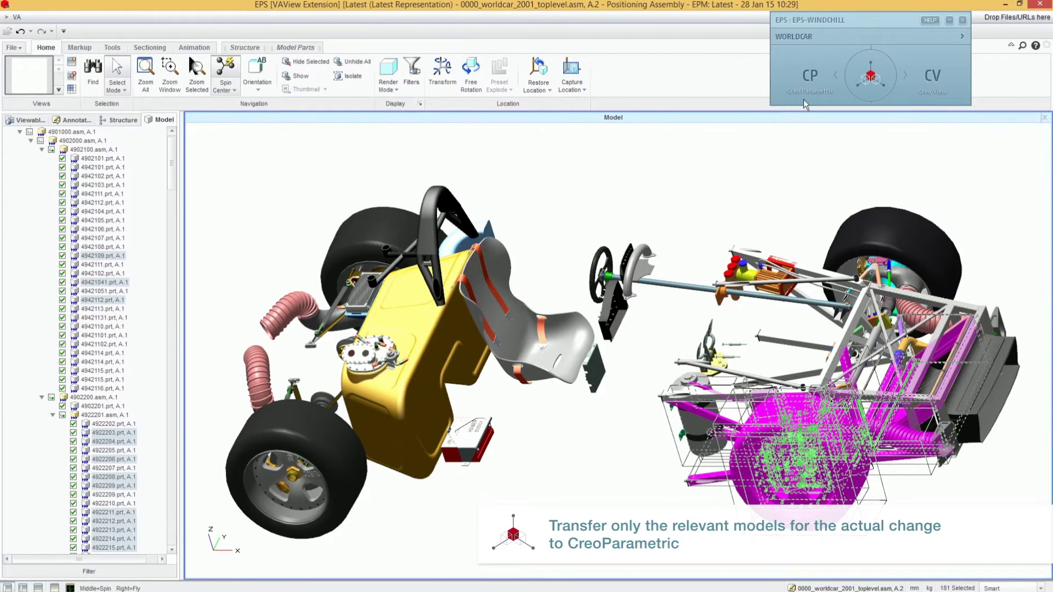
{"action": "left_click", "coordinate": [811, 75]}
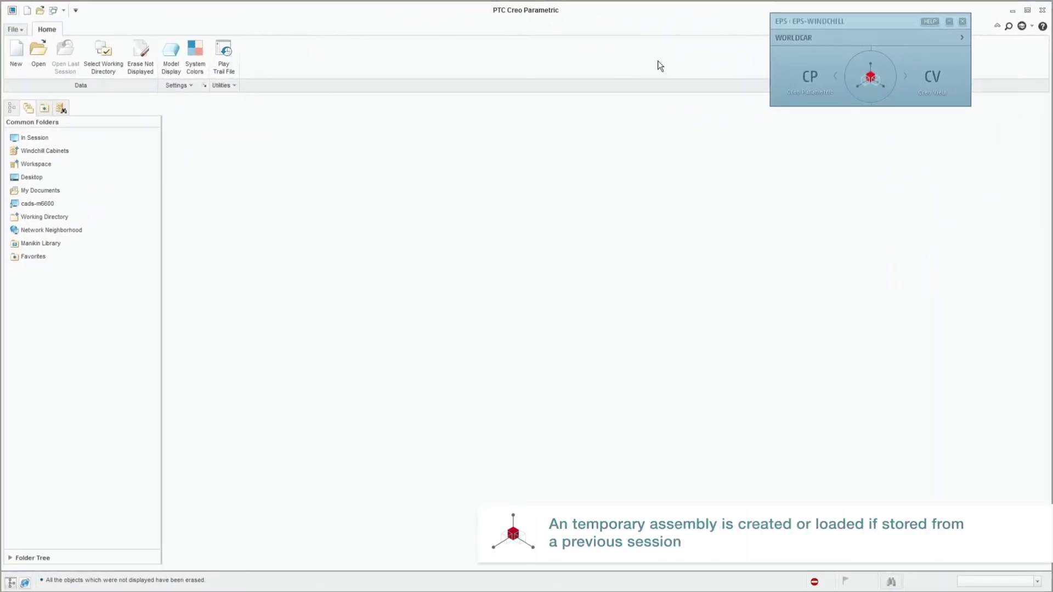
Load the transferred rear-frame parts into Creo Parametric as the EPS_TEMP assembly.
{"action": "left_click", "coordinate": [811, 76]}
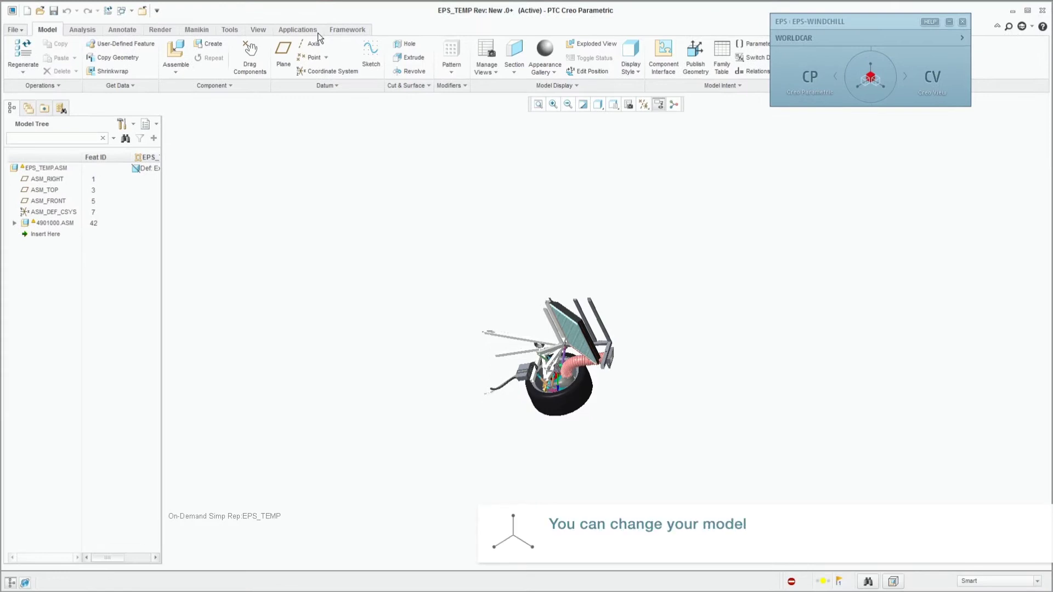
Zoom to the wheel in a side view and open rim part 49120013 in its own window.
{"action": "left_click", "coordinate": [257, 30]}
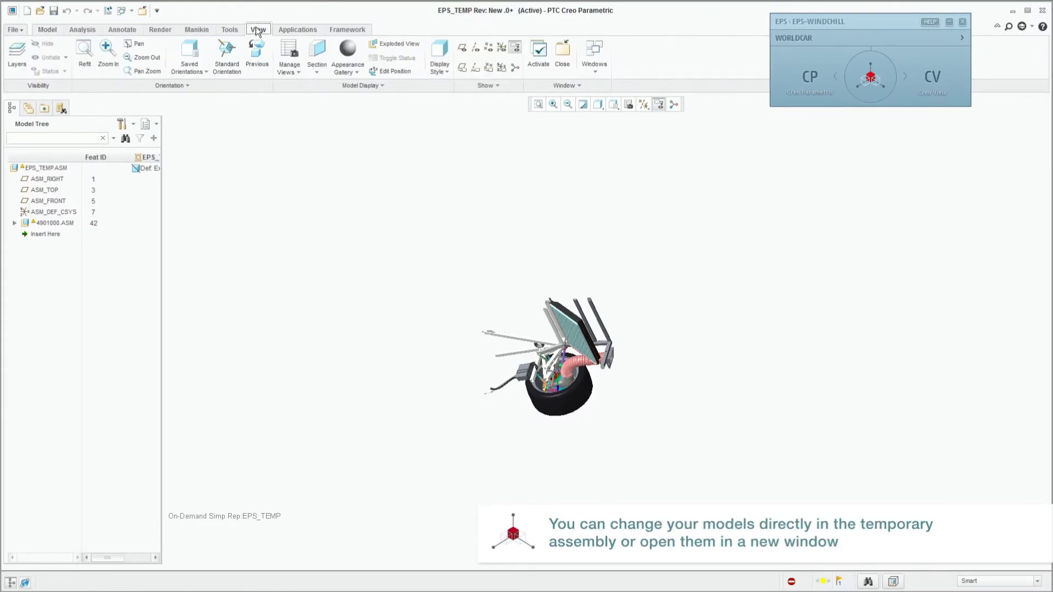
{"action": "left_click", "coordinate": [190, 55]}
{"action": "left_click", "coordinate": [172, 110]}
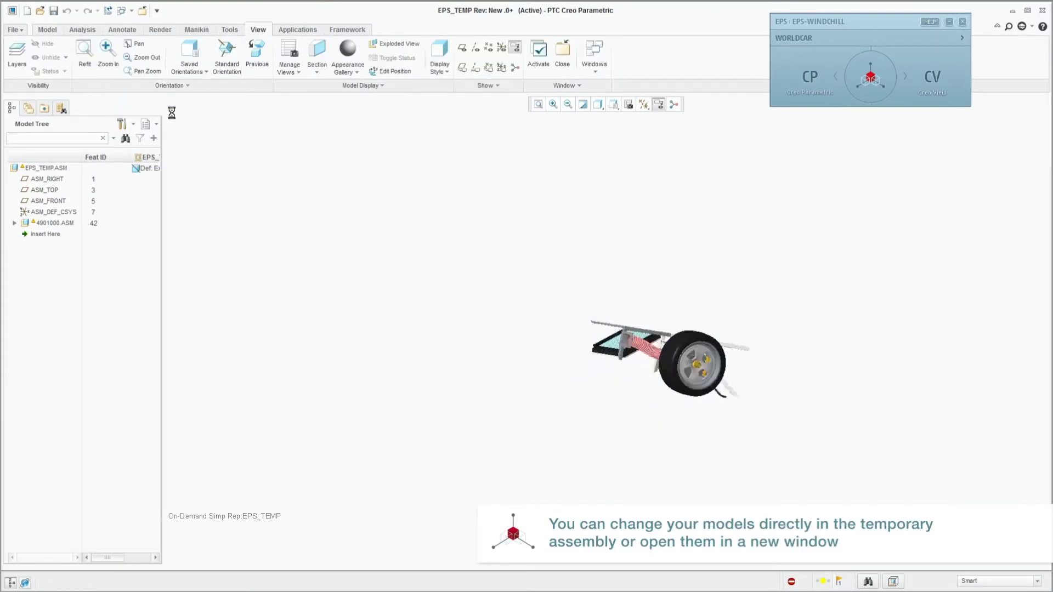
{"action": "left_click", "coordinate": [108, 55]}
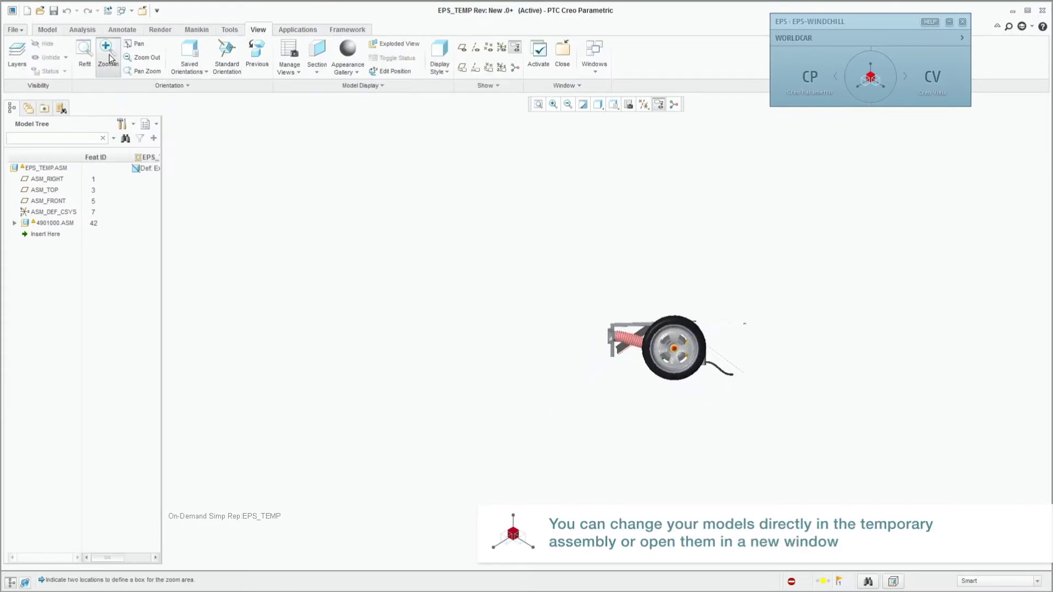
{"action": "left_click", "coordinate": [716, 394]}
{"action": "left_click", "coordinate": [639, 301]}
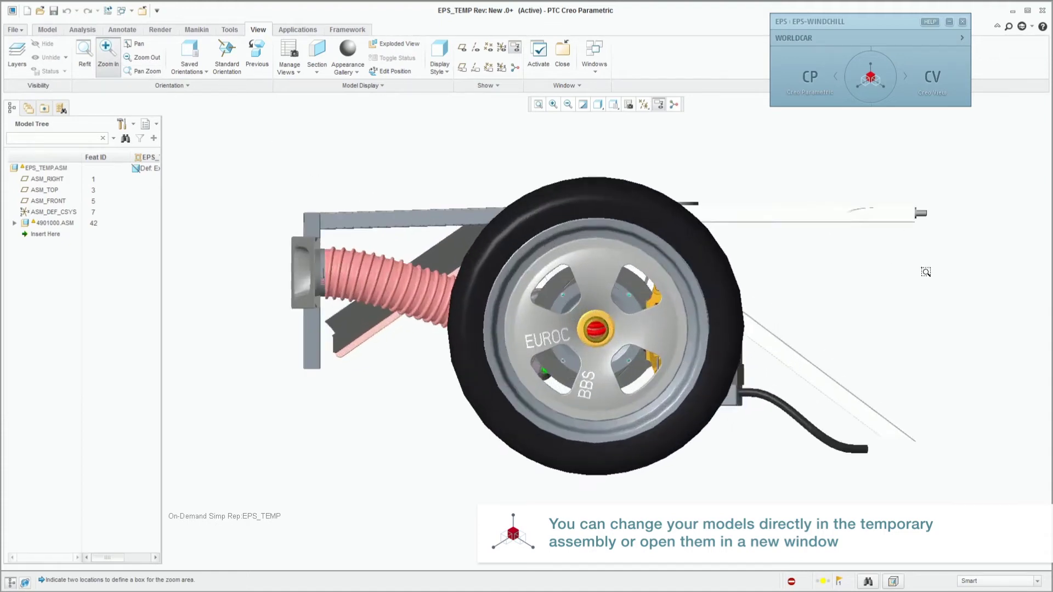
{"action": "left_click", "coordinate": [583, 259]}
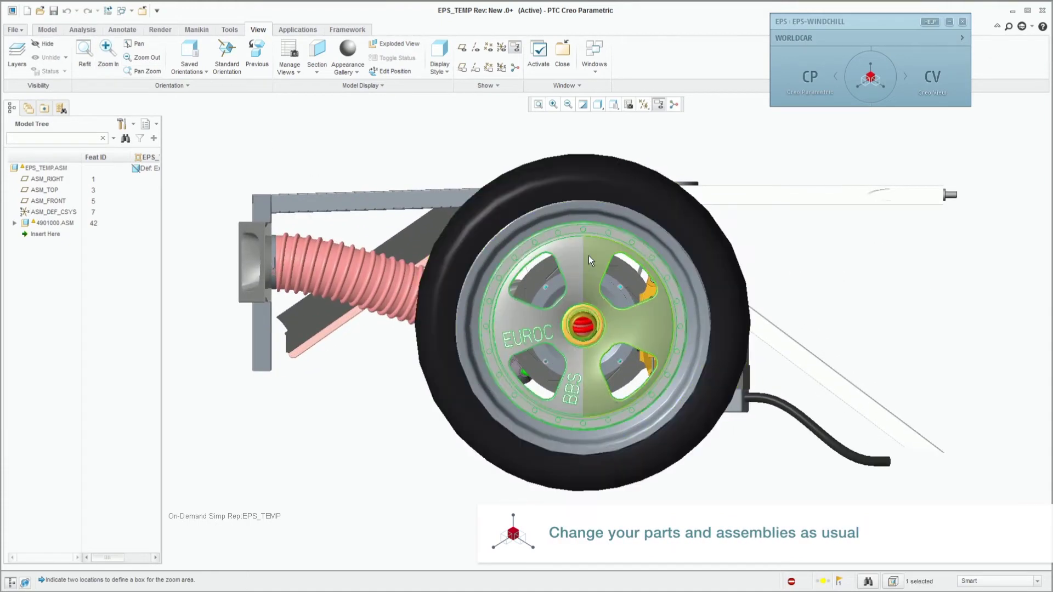
{"action": "right_click", "coordinate": [588, 256]}
{"action": "left_click", "coordinate": [486, 107]}
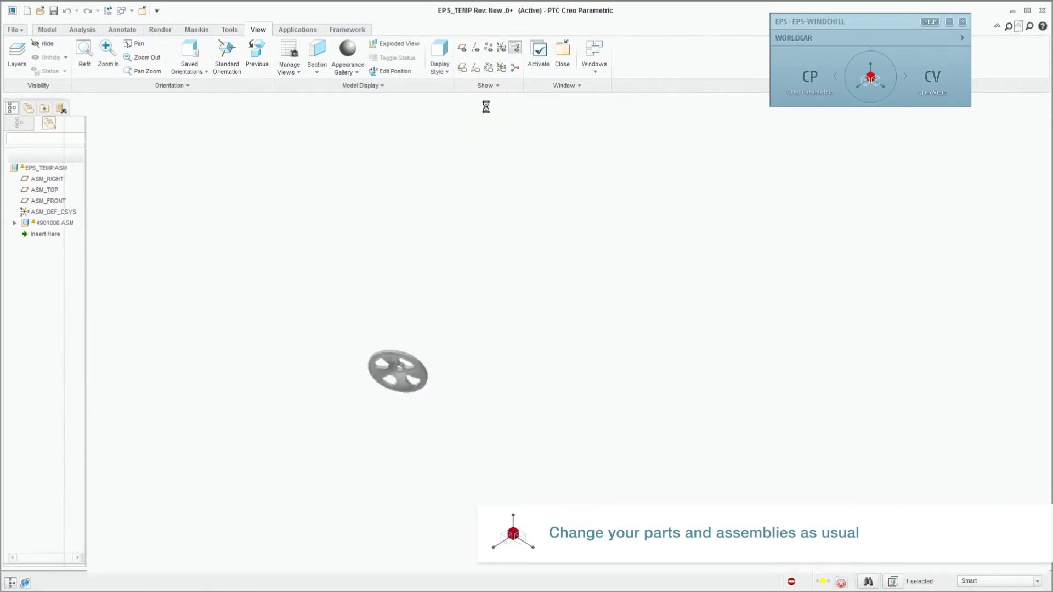
Turn the rim to the front view, zoom in, and start editing spoke Pattern 6352.
{"action": "left_click", "coordinate": [220, 30]}
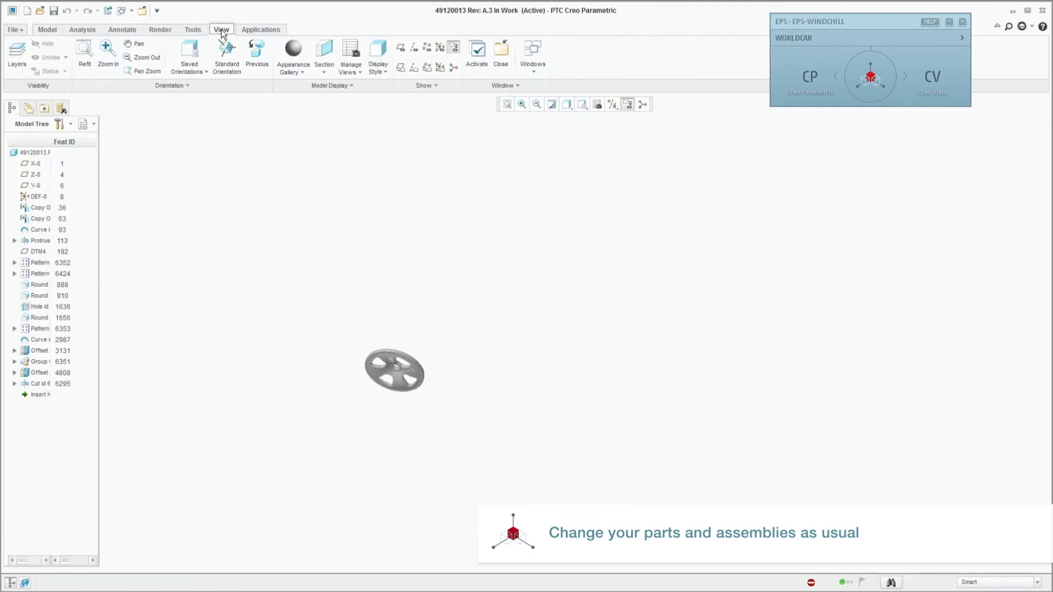
{"action": "left_click", "coordinate": [198, 71]}
{"action": "left_click", "coordinate": [165, 123]}
{"action": "left_click", "coordinate": [108, 55]}
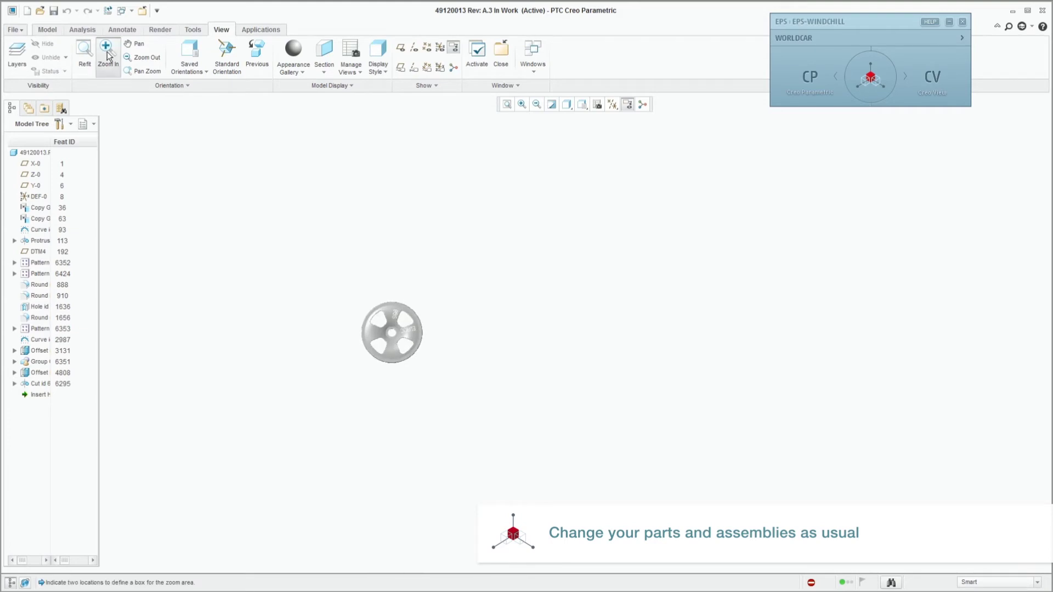
{"action": "left_click_drag", "start_coordinate": [435, 376], "coordinate": [348, 288]}
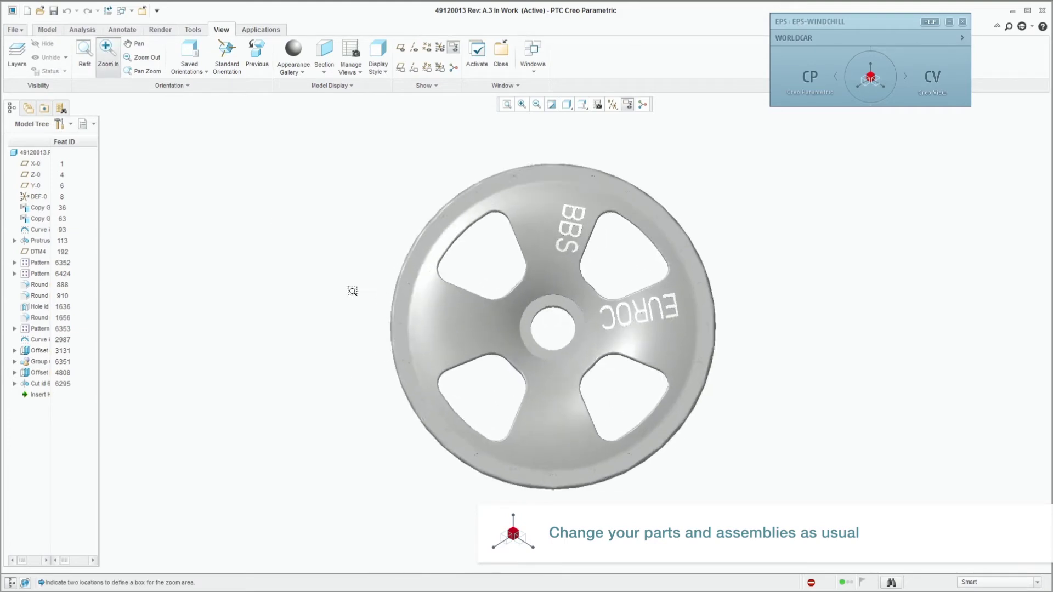
{"action": "left_click", "coordinate": [42, 263]}
{"action": "left_click", "coordinate": [82, 283]}
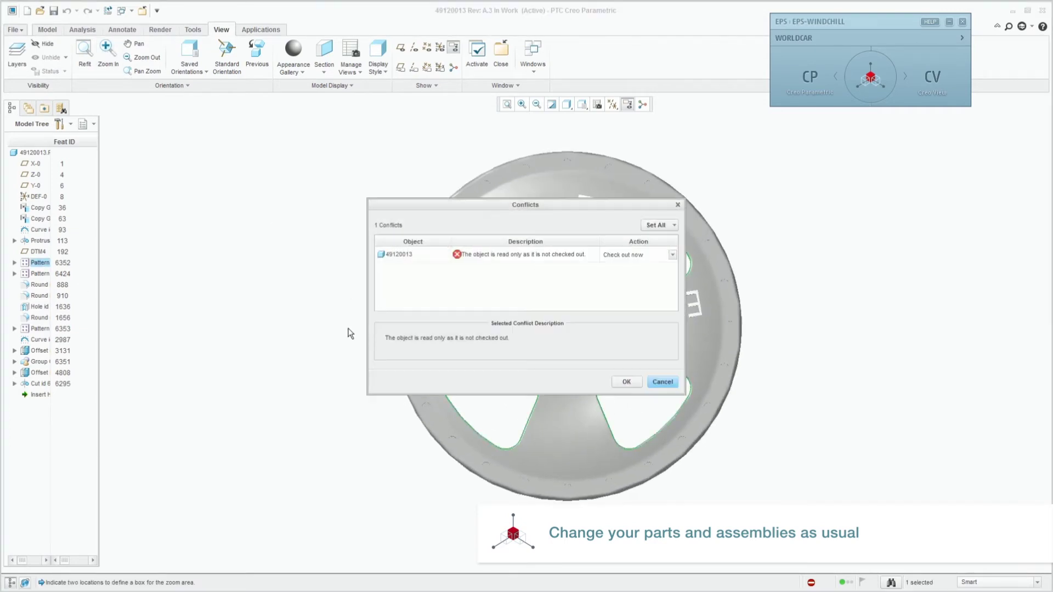
Check out rim 49120013 and set its spoke pattern to 5 members spaced 72°.
{"action": "left_click", "coordinate": [627, 381]}
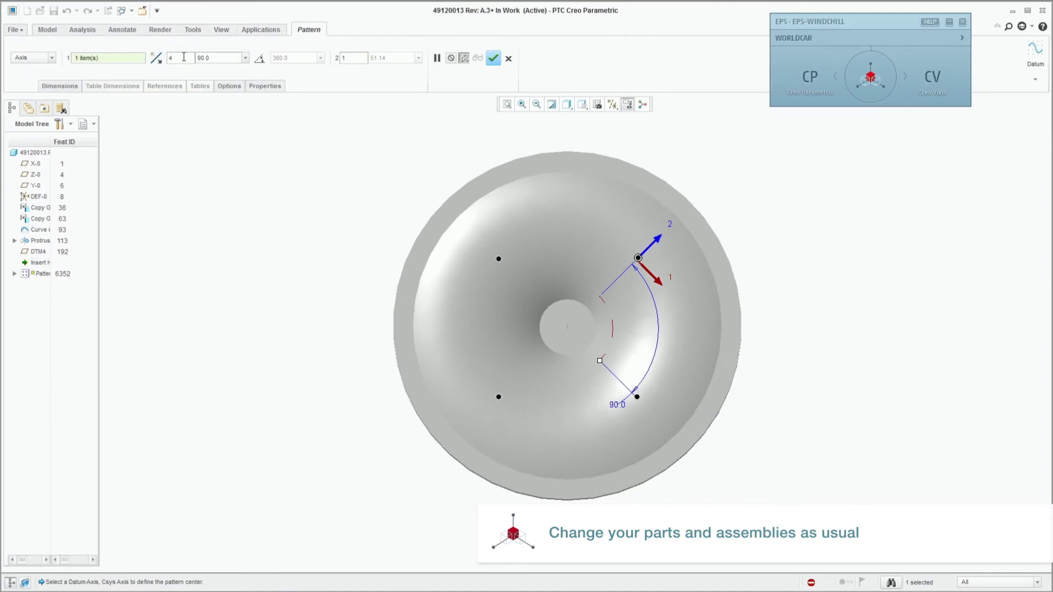
{"action": "type", "text": "5"}
{"action": "key", "text": "Tab"}
{"action": "type", "text": "72"}
{"action": "key", "text": "Return"}
{"action": "left_click", "coordinate": [493, 58]}
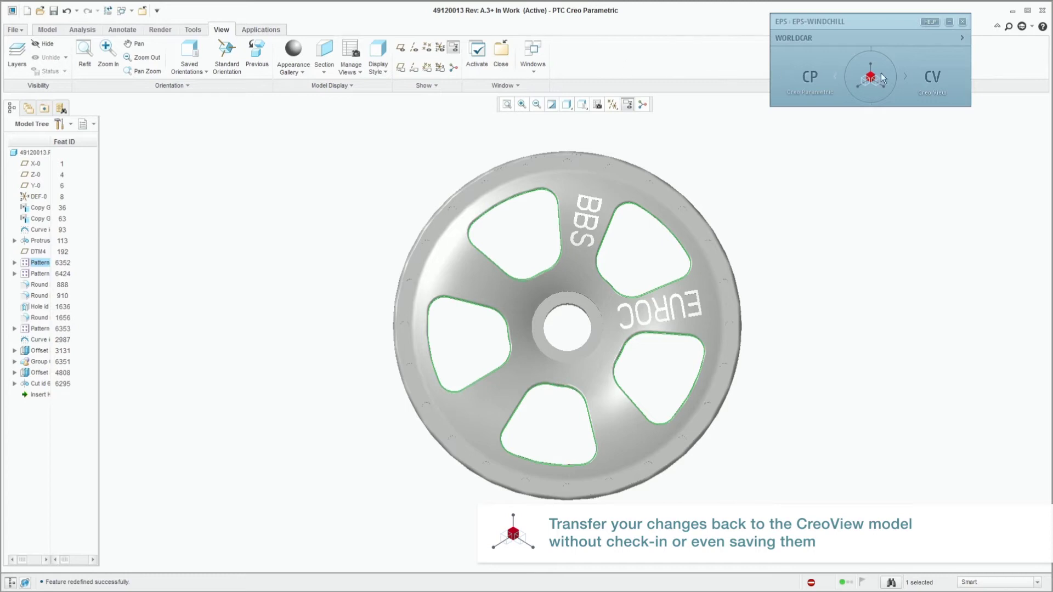
Transfer the five-spoke rim to Creo View and inspect the car from an isometric view.
{"action": "left_click", "coordinate": [917, 76]}
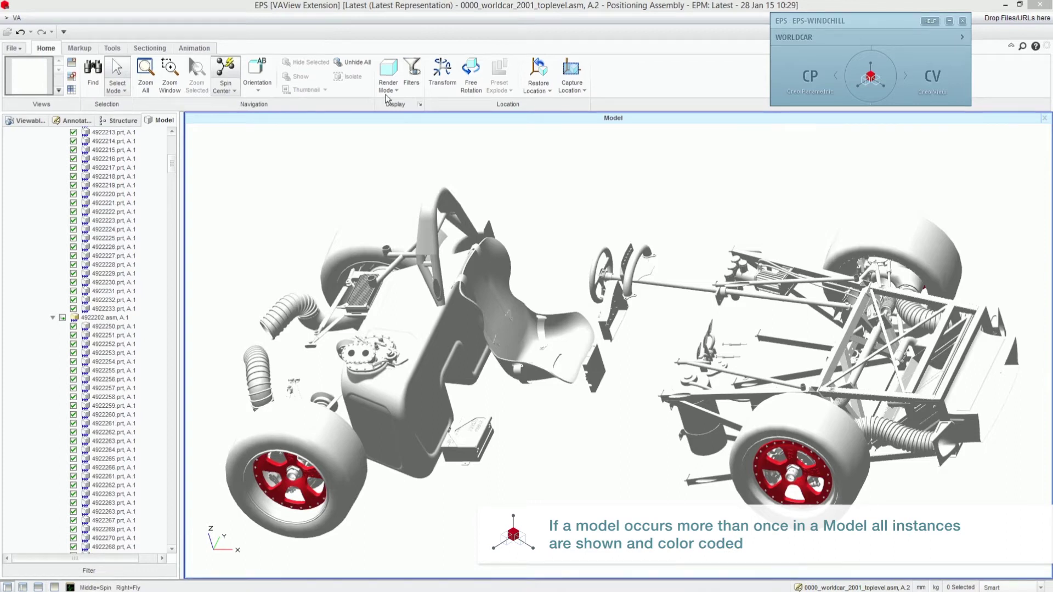
{"action": "middle_click_drag", "start_coordinate": [573, 327], "coordinate": [512, 346]}
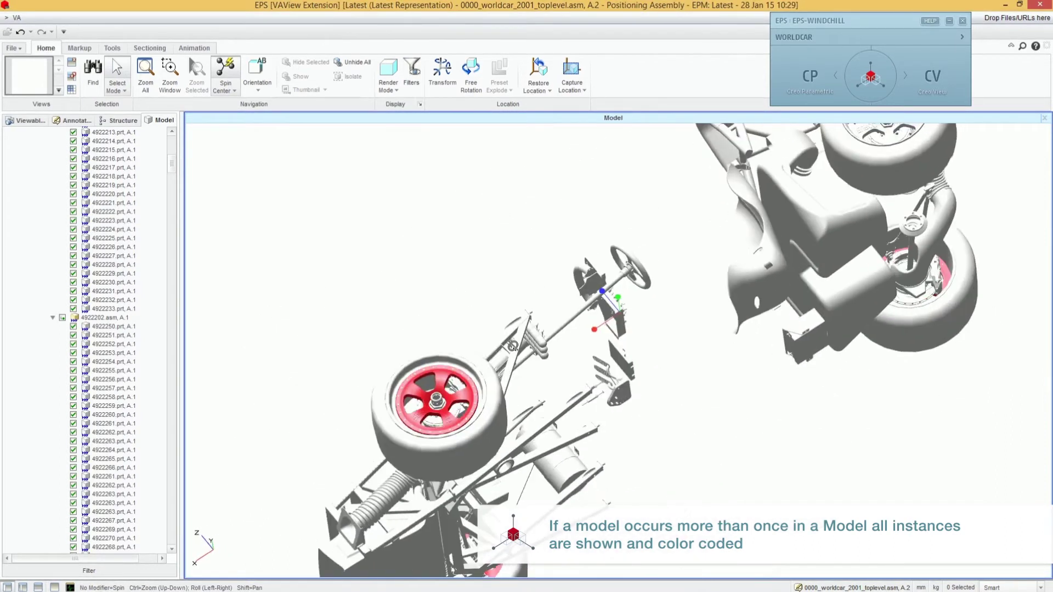
{"action": "left_click", "coordinate": [257, 88]}
{"action": "left_click", "coordinate": [235, 118]}
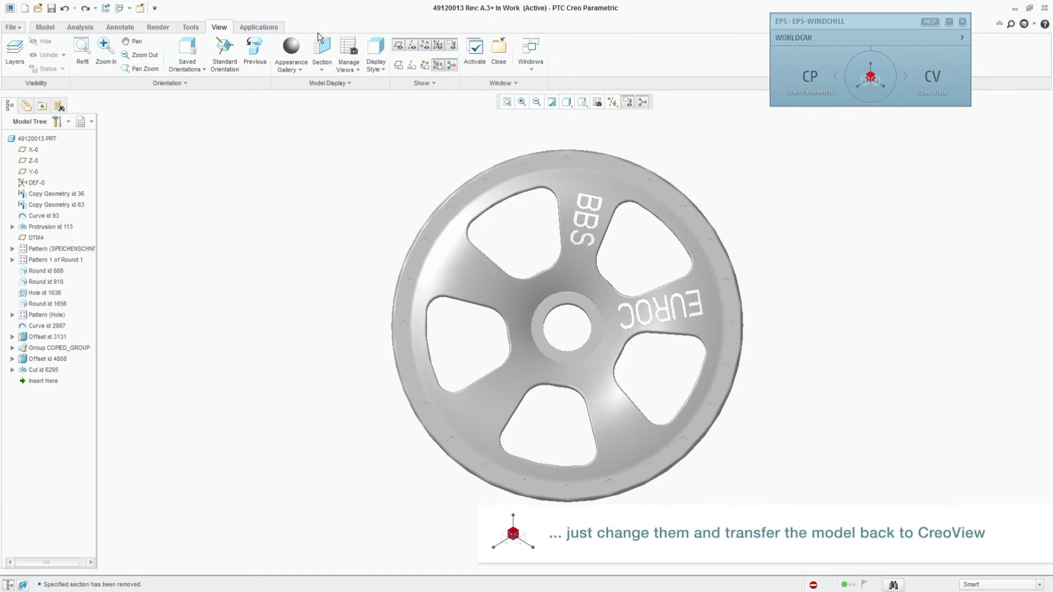
Redefine the rim's cutout pattern to four openings and transfer part 49120013 to Creo View.
{"action": "left_click", "coordinate": [36, 251]}
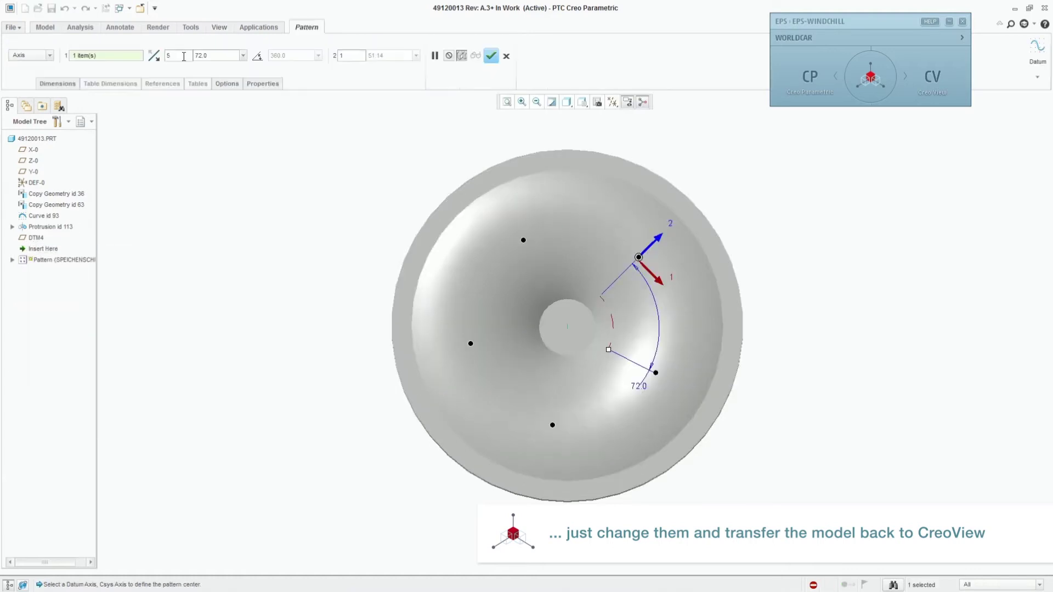
{"action": "left_click", "coordinate": [496, 58]}
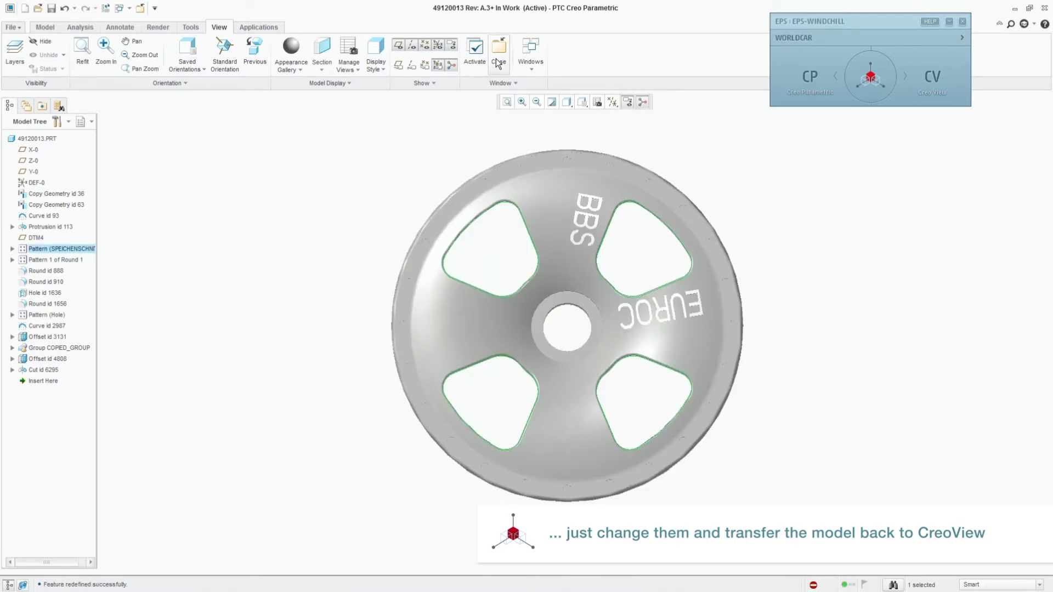
{"action": "left_click", "coordinate": [916, 74]}
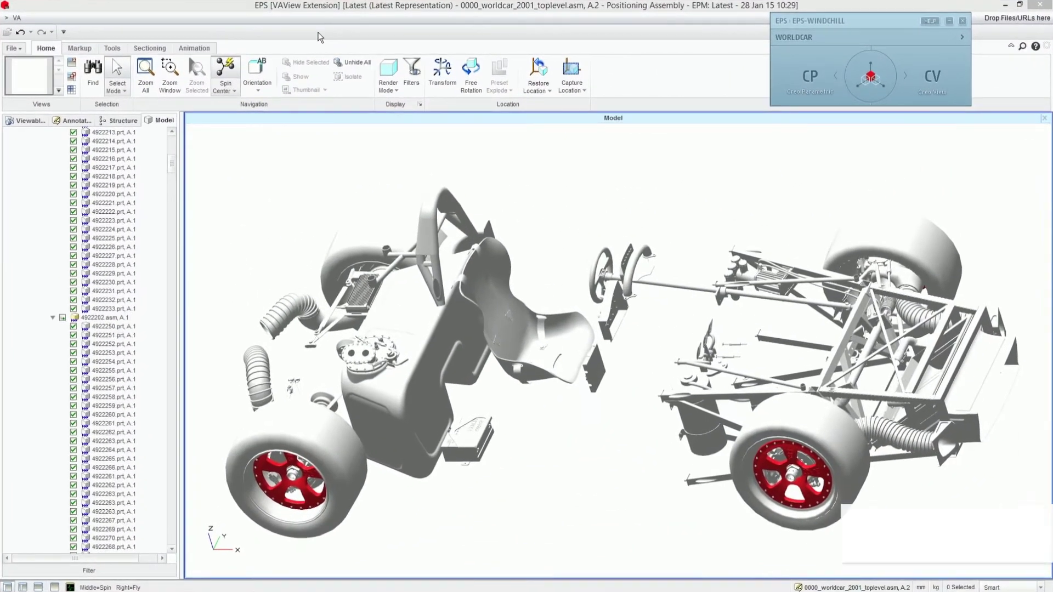
Transfer the updated wheel to Creo View and reload the Worldcar top-level assembly.
{"action": "left_click", "coordinate": [916, 73]}
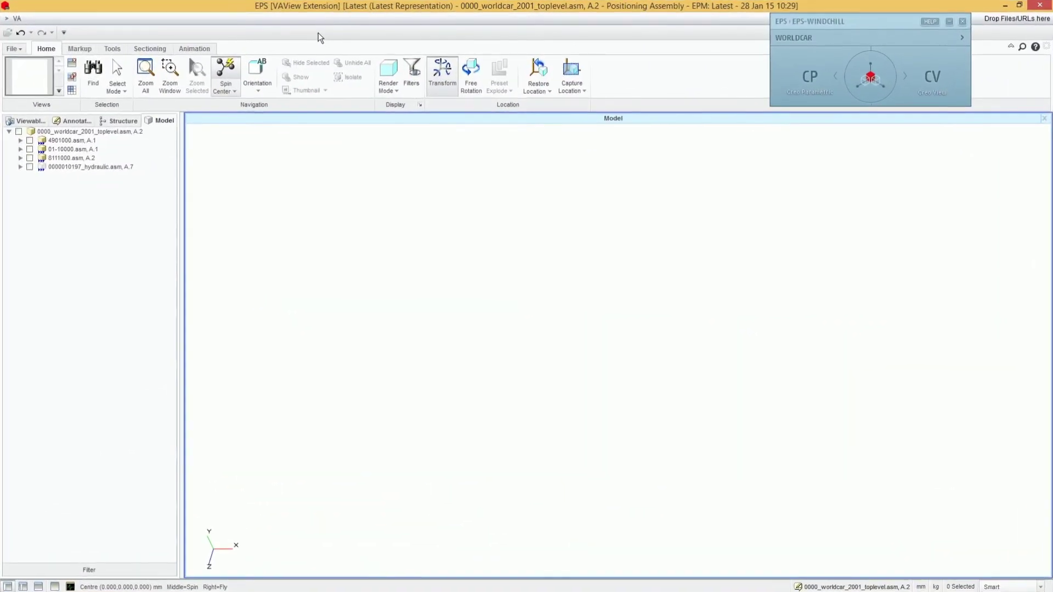
Display hydraulic.asm in the ISO 2 view together with its surrounding car parts.
{"action": "left_click", "coordinate": [29, 167]}
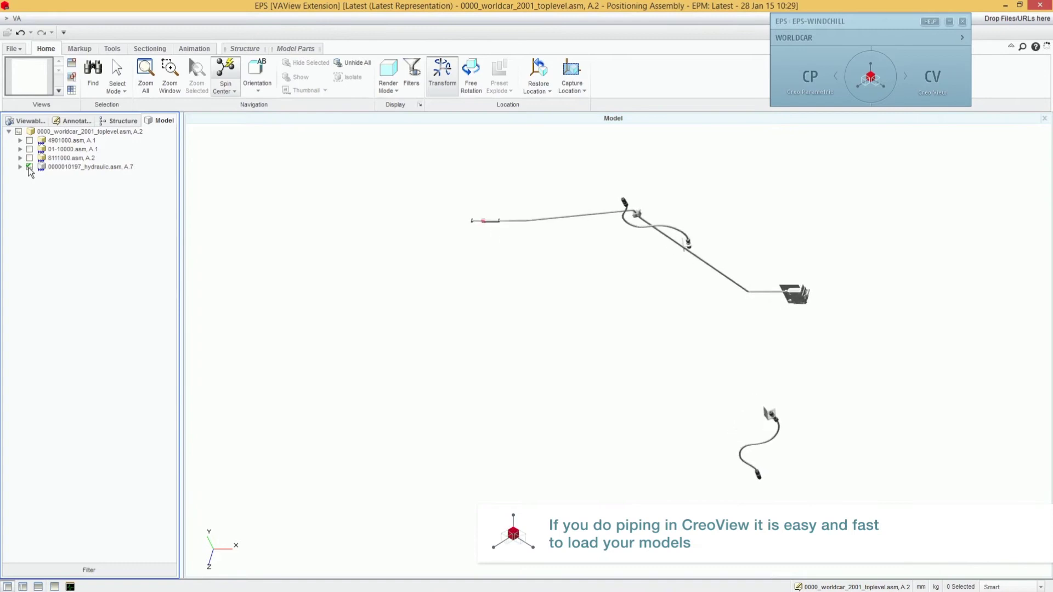
{"action": "left_click", "coordinate": [257, 85]}
{"action": "left_click", "coordinate": [235, 115]}
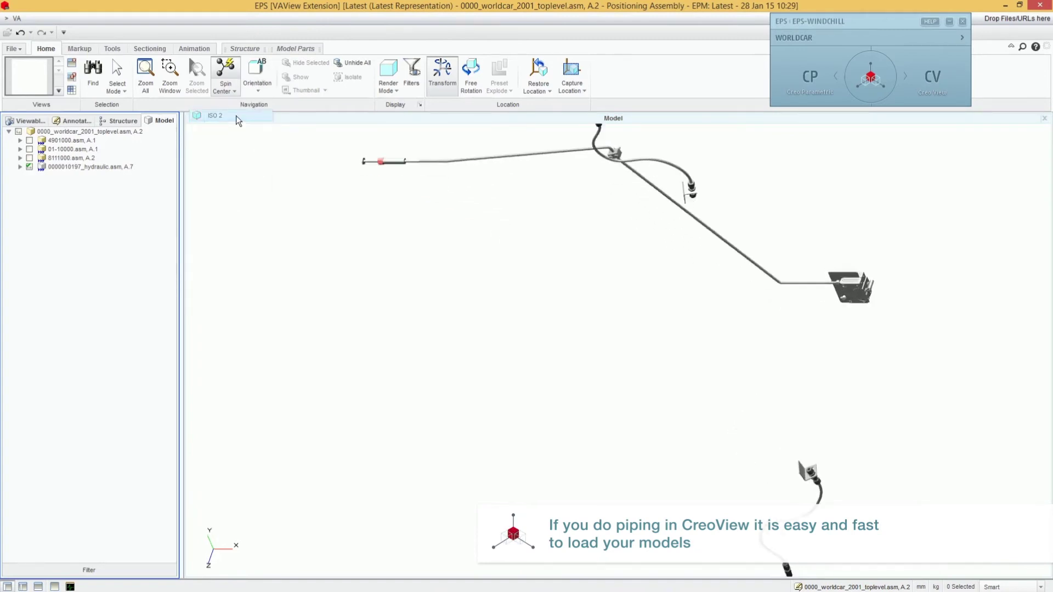
{"action": "left_click", "coordinate": [110, 169]}
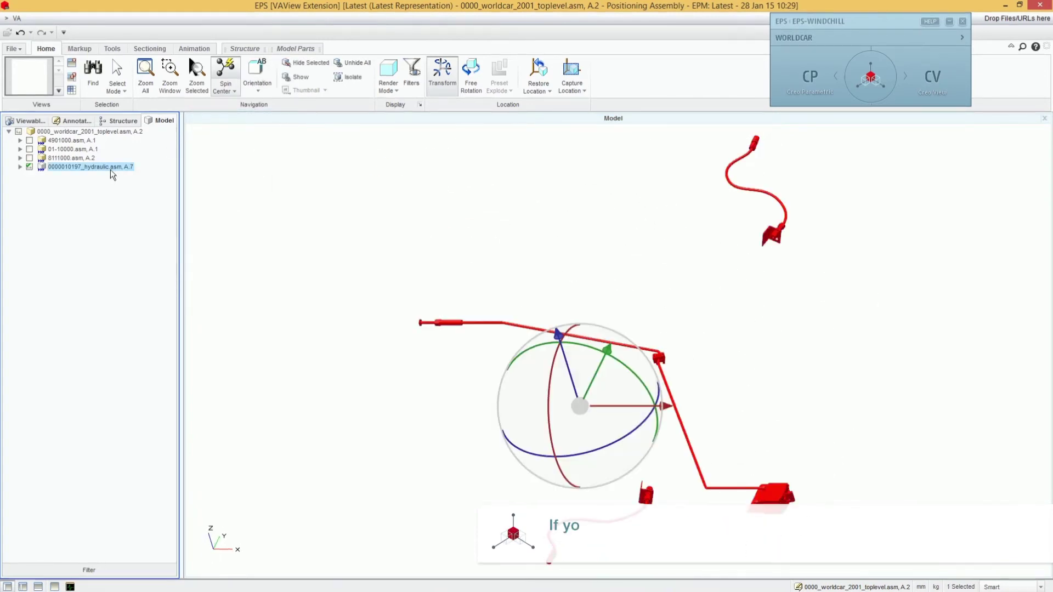
{"action": "left_click", "coordinate": [871, 77]}
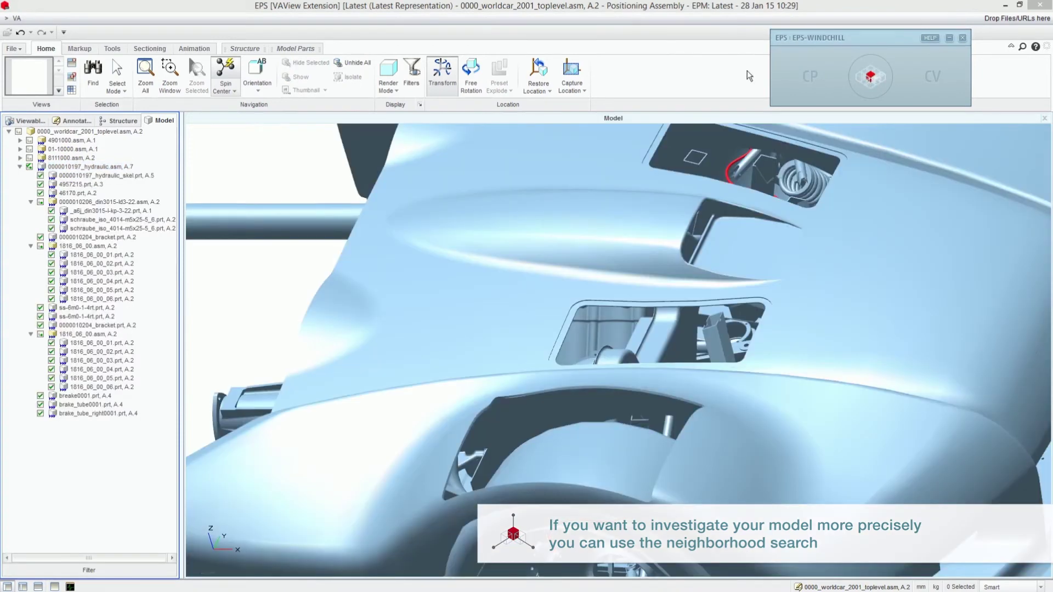
Cut a view section through the car model around the hydraulic piping.
{"action": "left_click", "coordinate": [149, 48]}
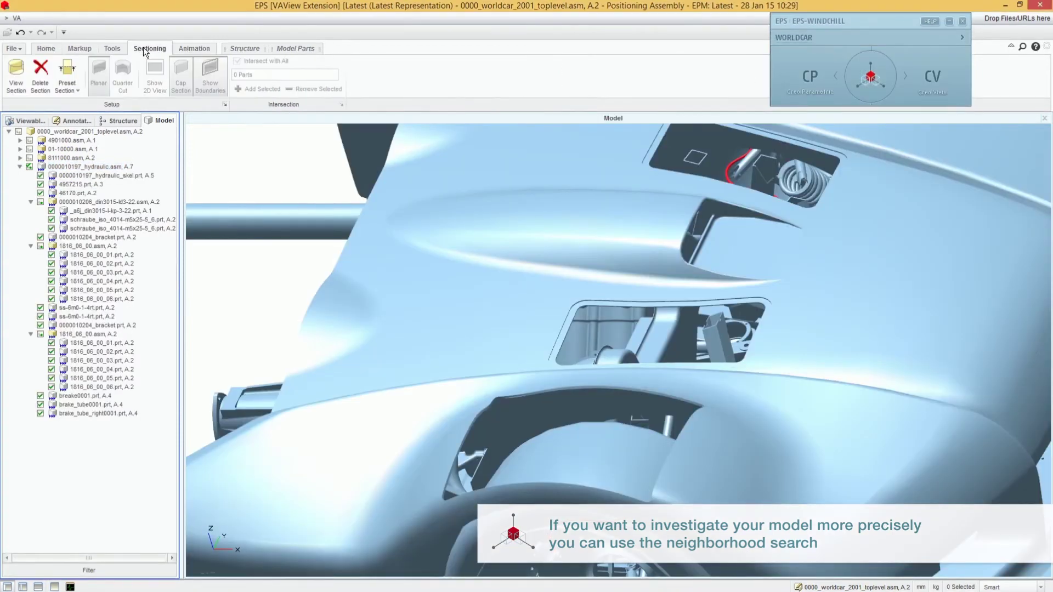
{"action": "left_click", "coordinate": [16, 82]}
{"action": "left_click", "coordinate": [46, 48]}
Zoom out to the whole car and drag the section plane about 250 mm to re-cut it.
{"action": "left_click", "coordinate": [145, 74]}
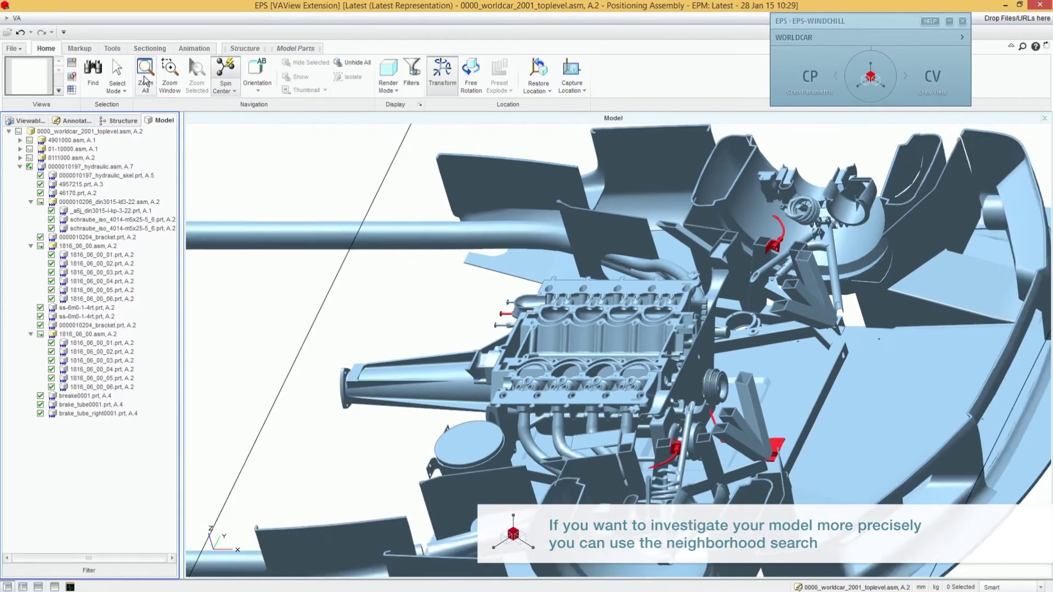
{"action": "left_click", "coordinate": [149, 48]}
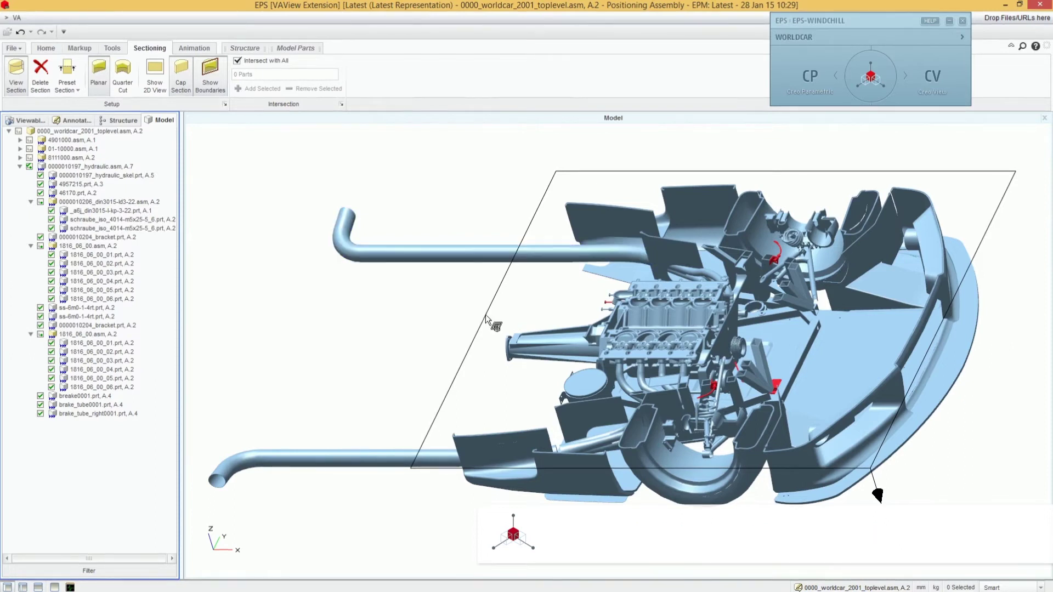
{"action": "left_click", "coordinate": [486, 317]}
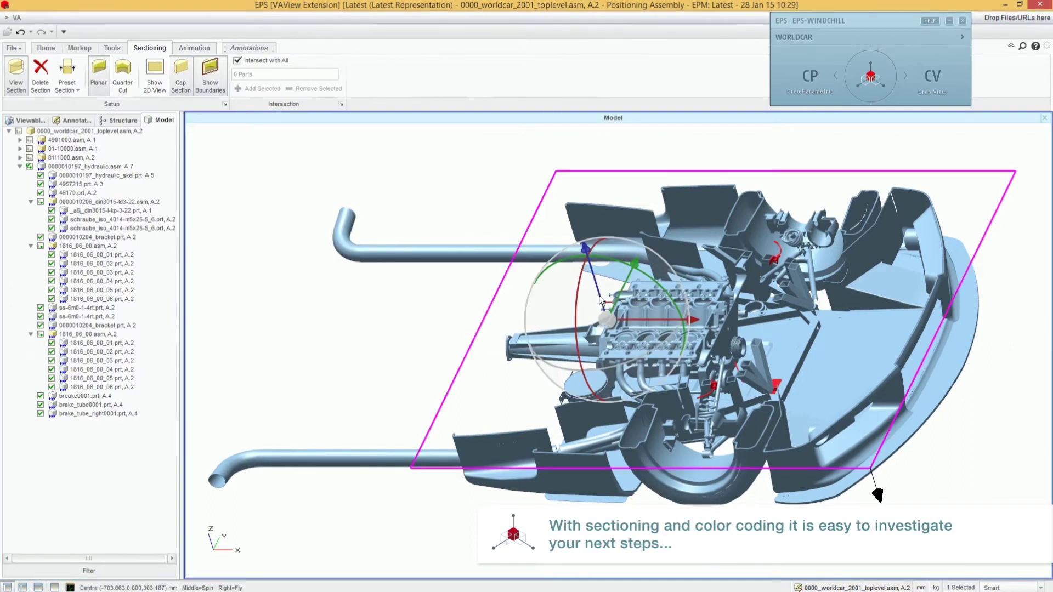
{"action": "mouse_move", "coordinate": [570, 307]}
{"action": "left_mouse_down"}
{"action": "mouse_move", "coordinate": [616, 343]}
{"action": "mouse_move", "coordinate": [595, 283]}
{"action": "left_mouse_up"}
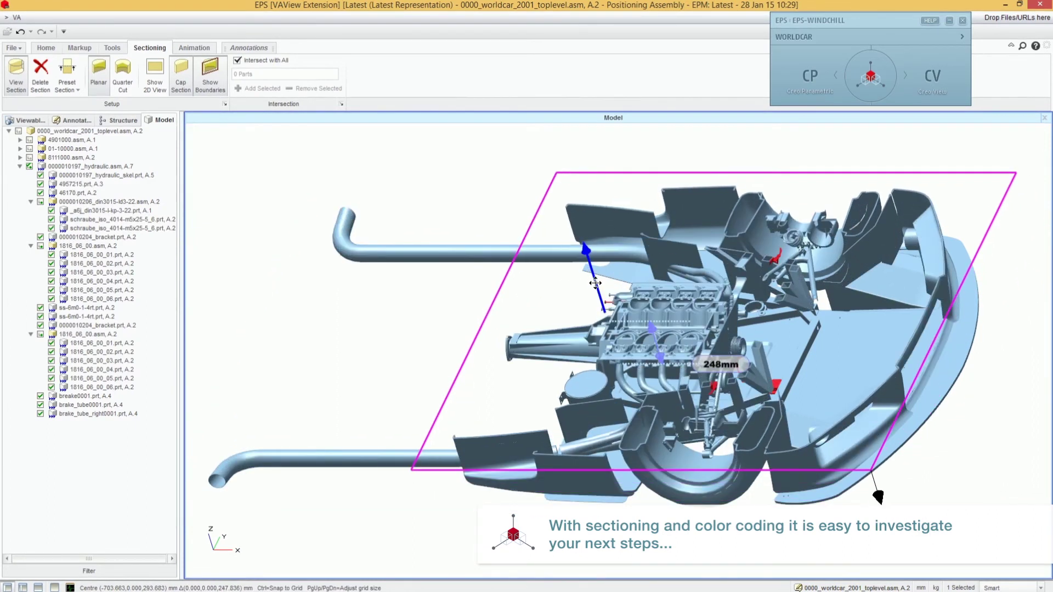
{"action": "left_click", "coordinate": [46, 48]}
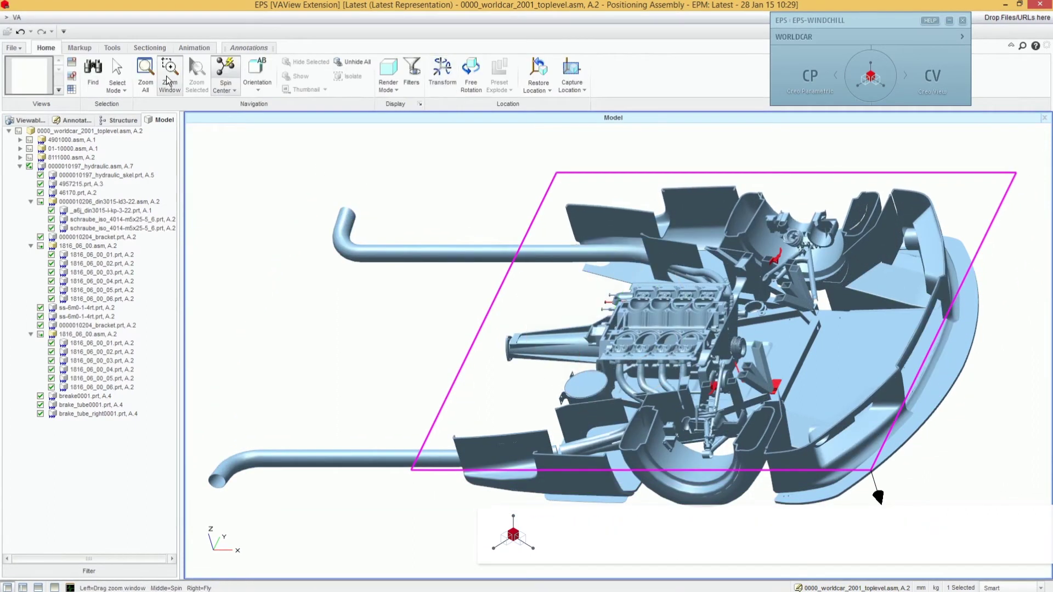
{"action": "left_click_drag", "start_coordinate": [636, 244], "coordinate": [932, 398]}
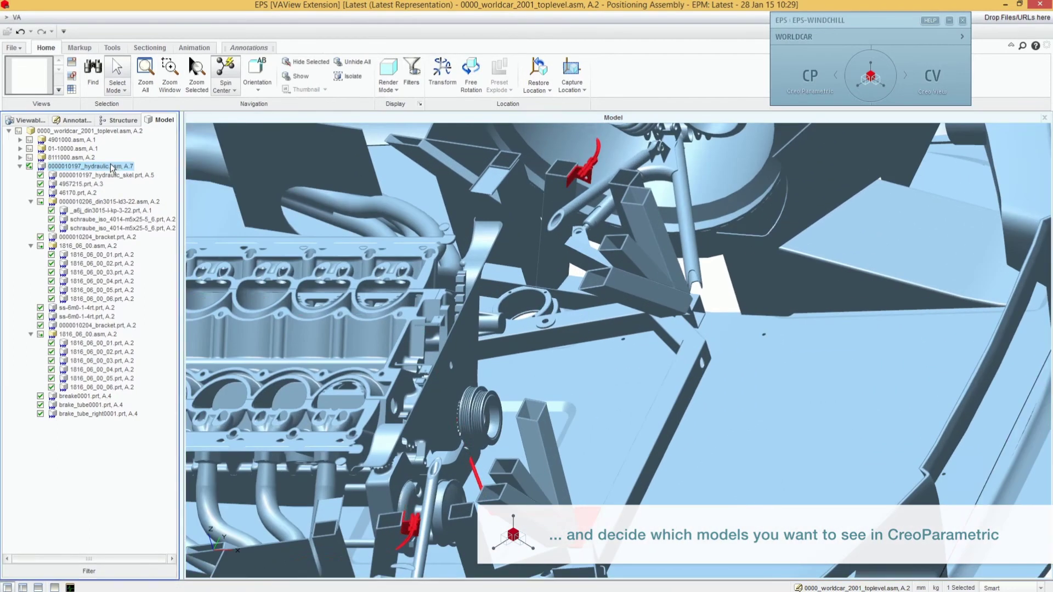
{"action": "left_click", "coordinate": [111, 167]}
{"action": "left_click", "coordinate": [810, 74]}
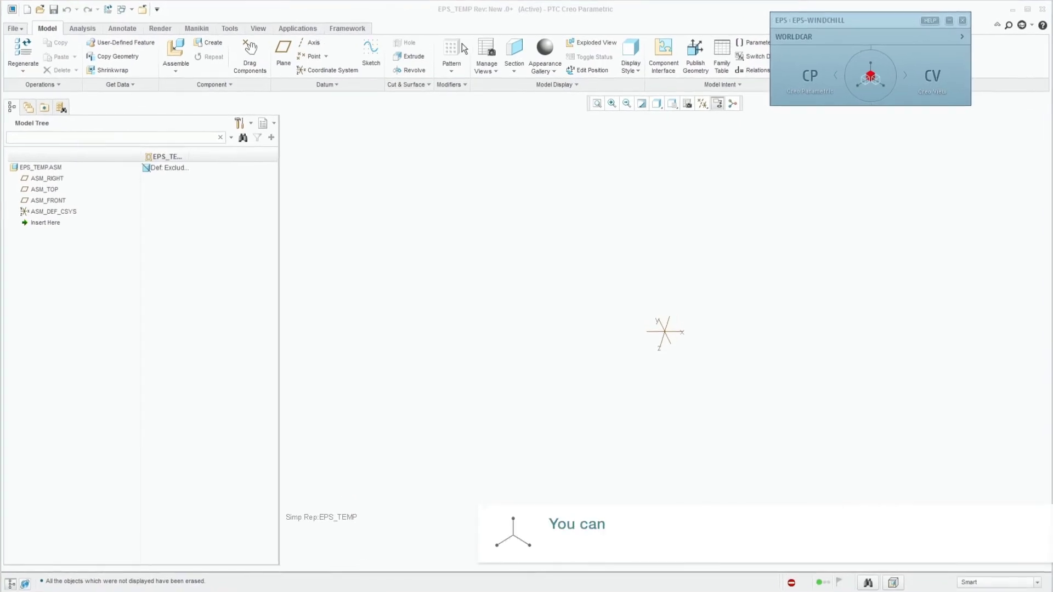
Receive the transferred assembly and open the hydraulic assembly alone in its master representation.
{"action": "left_click", "coordinate": [810, 73]}
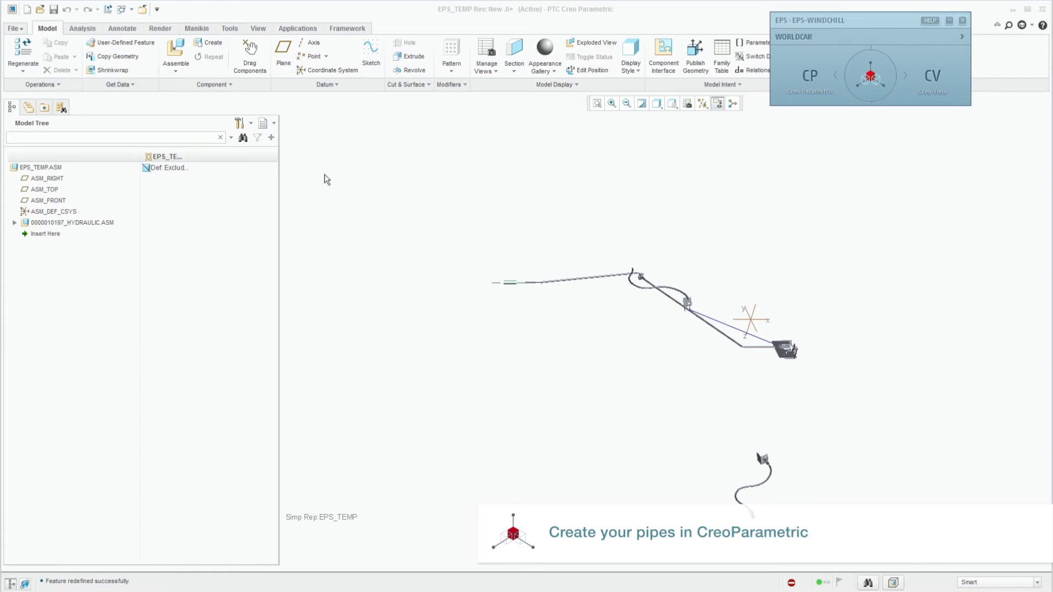
{"action": "left_click", "coordinate": [96, 224]}
{"action": "right_click", "coordinate": [88, 222]}
{"action": "left_click", "coordinate": [111, 275]}
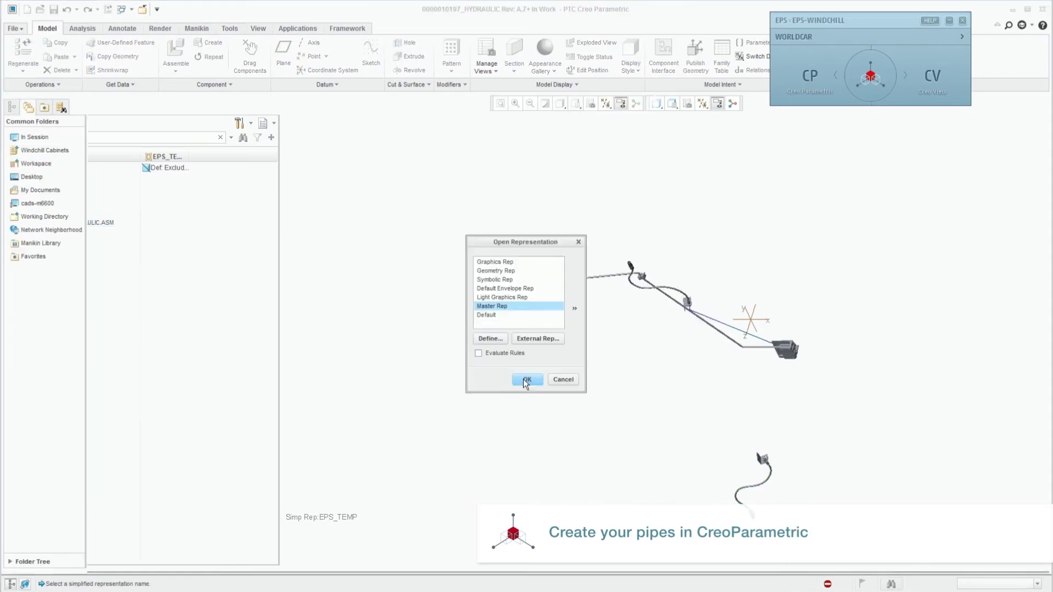
{"action": "left_click", "coordinate": [526, 379]}
{"action": "left_click", "coordinate": [582, 103]}
{"action": "left_click", "coordinate": [526, 159]}
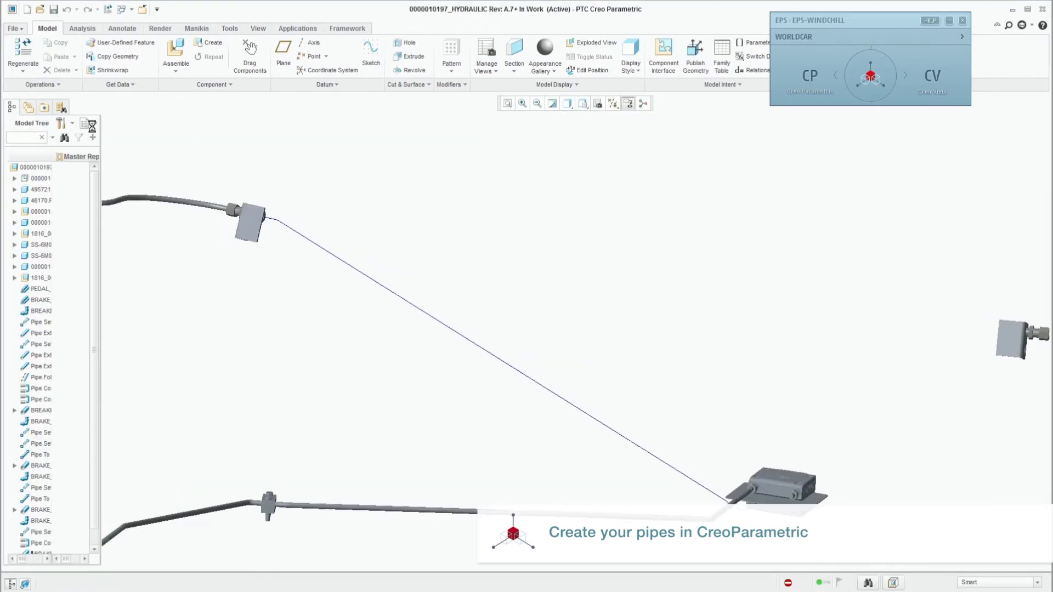
Unhide the PIPING_CSYS layer so the piping coordinate systems are visible.
{"action": "left_click", "coordinate": [87, 122]}
{"action": "left_click", "coordinate": [68, 142]}
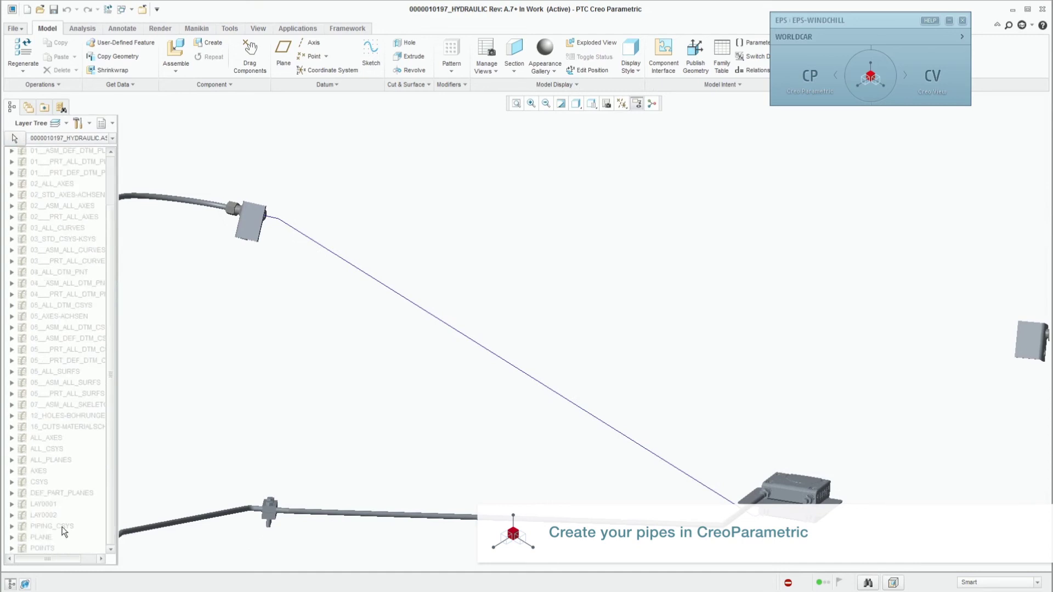
{"action": "right_click", "coordinate": [64, 530]}
{"action": "left_click", "coordinate": [101, 256]}
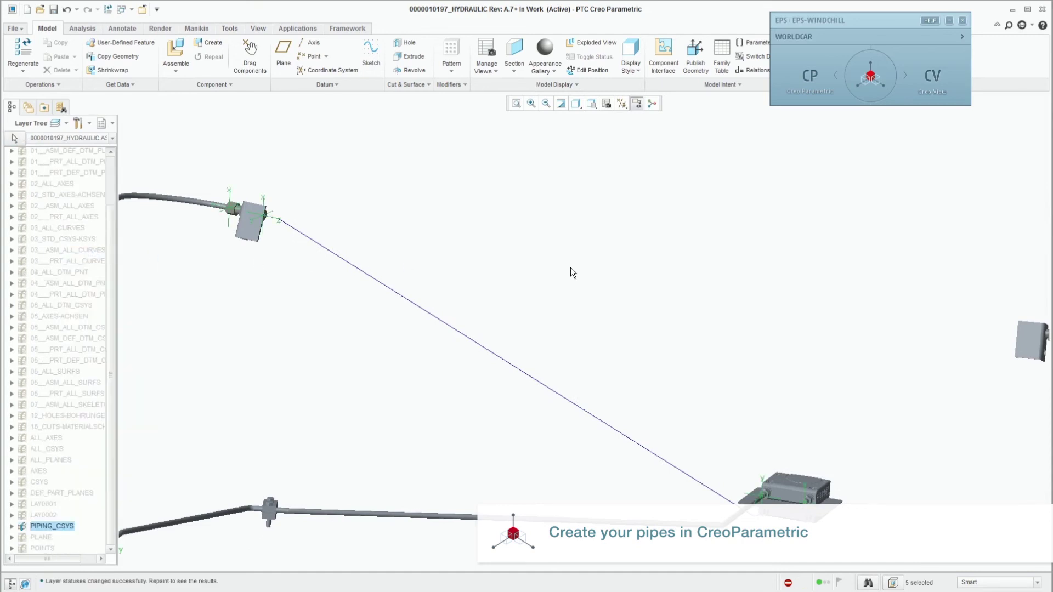
Select the brake tube in the Model Tree.
{"action": "left_click", "coordinate": [103, 128]}
{"action": "right_click", "coordinate": [41, 415]}
{"action": "left_click", "coordinate": [71, 490]}
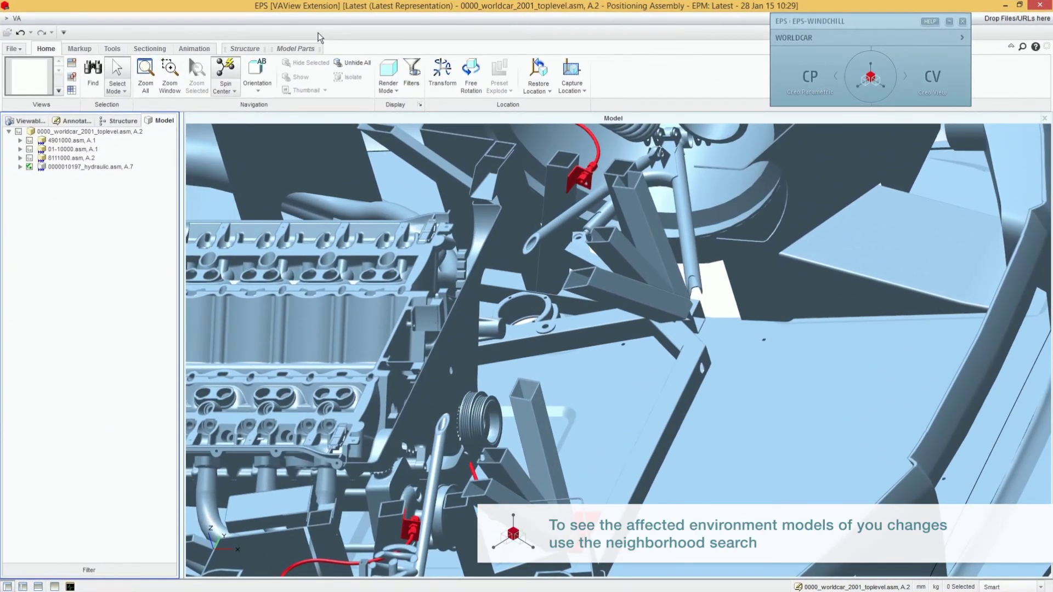
Transfer the modified brake pipe from CP to CV and review the neighbourhood search result.
{"action": "left_click_drag", "start_coordinate": [861, 75], "coordinate": [916, 76]}
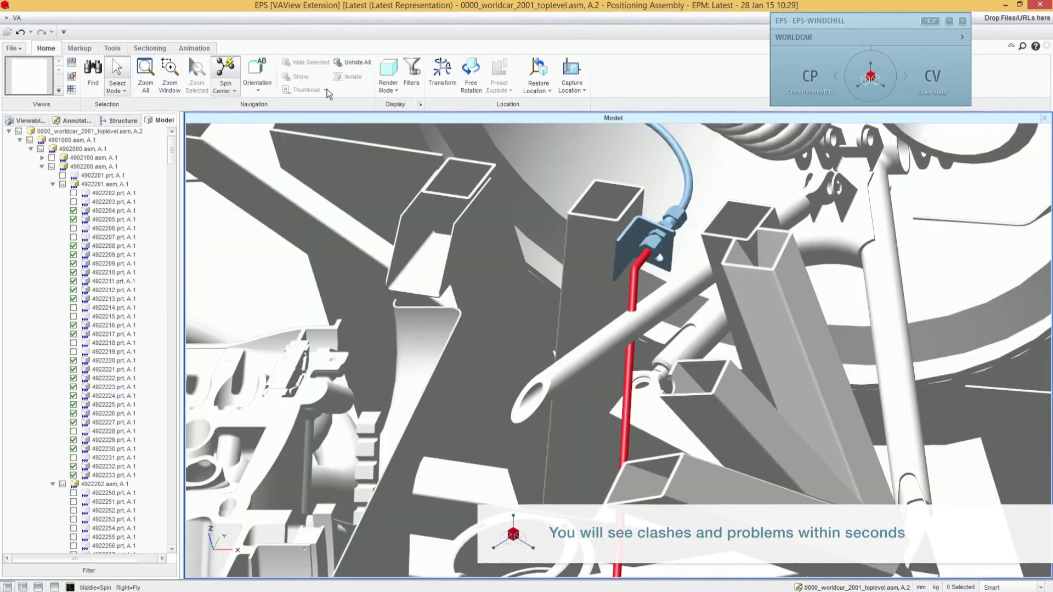
{"action": "left_click", "coordinate": [149, 47]}
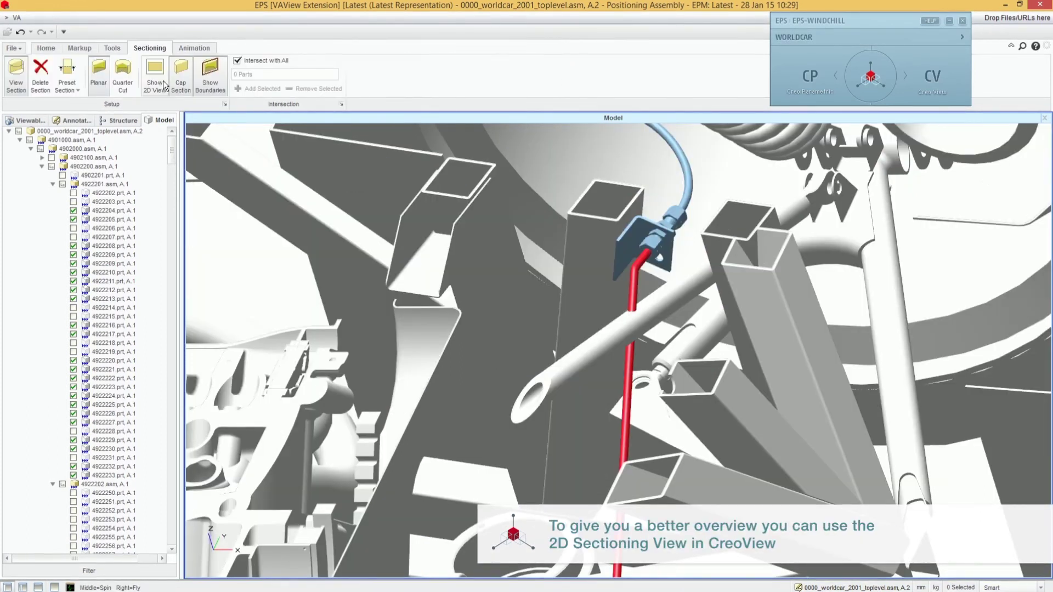
Show the 2D section view, move the section plane through the car and zoom the 2D pane.
{"action": "left_click", "coordinate": [163, 81]}
{"action": "left_click_drag", "start_coordinate": [836, 122], "coordinate": [809, 120]}
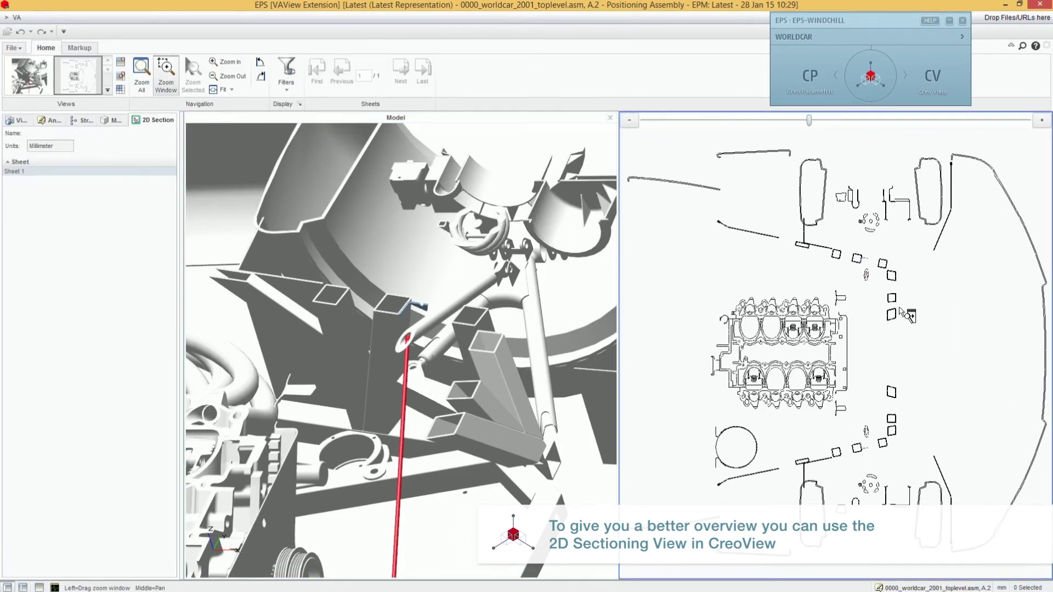
{"action": "left_click_drag", "start_coordinate": [907, 315], "coordinate": [819, 233]}
Box-select the frame parts around the brake pipe and send them to Creo Parametric.
{"action": "left_click_drag", "start_coordinate": [528, 480], "coordinate": [345, 279]}
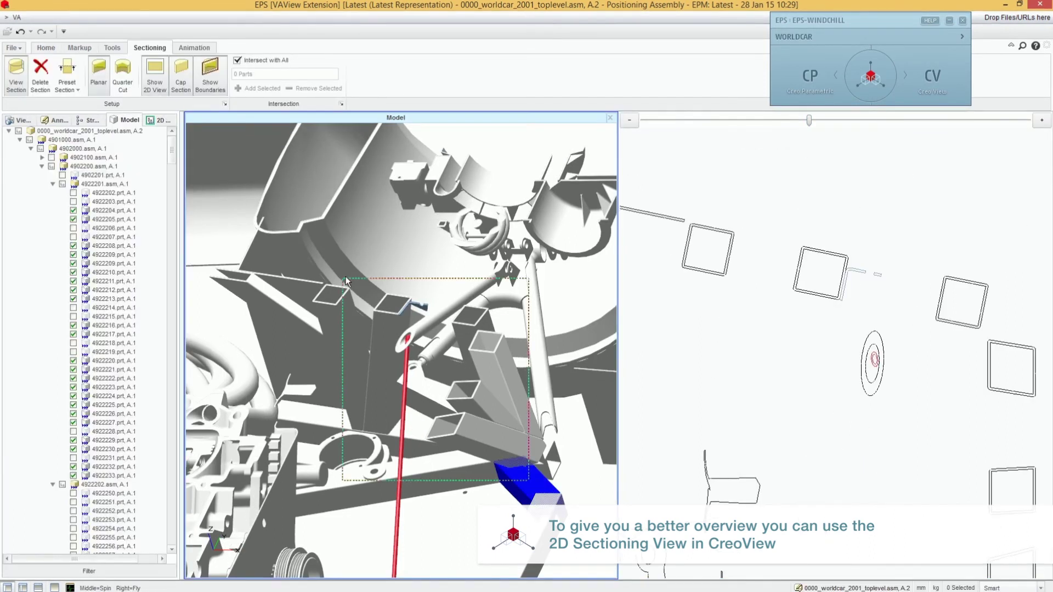
{"action": "left_click", "coordinate": [811, 76]}
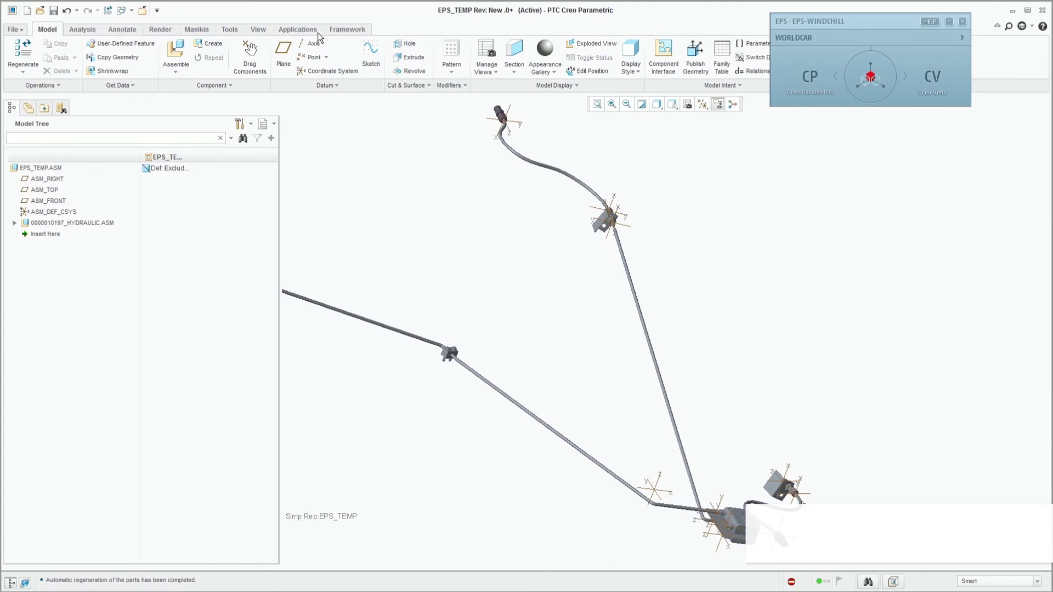
{"action": "left_click", "coordinate": [811, 78]}
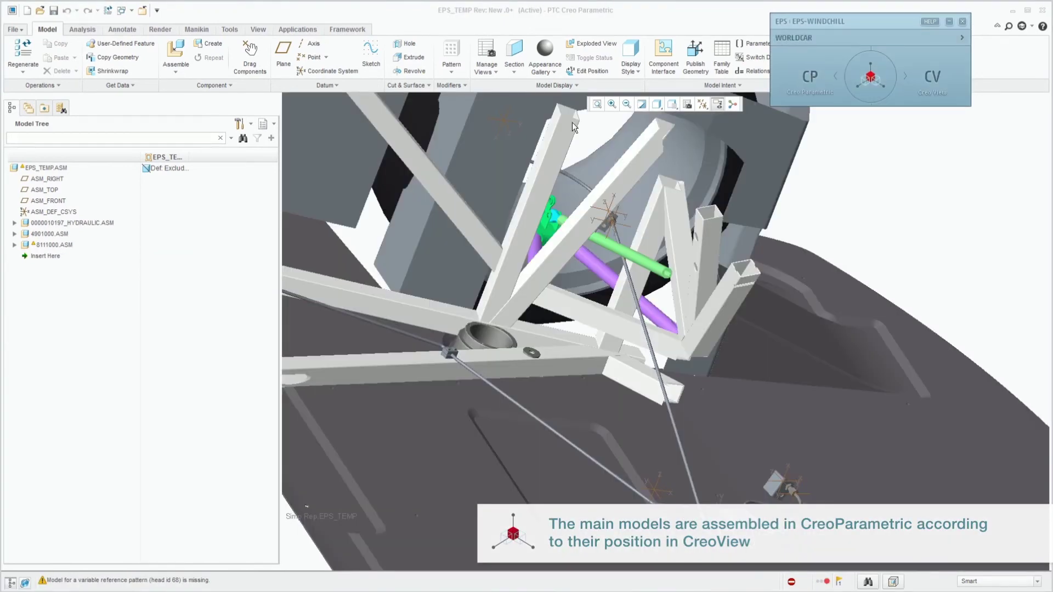
Activate HYDRAULIC.ASM, zoom in on the brake pipe route and expand its tree.
{"action": "left_click", "coordinate": [79, 228]}
{"action": "right_click", "coordinate": [80, 229]}
{"action": "left_click", "coordinate": [66, 40]}
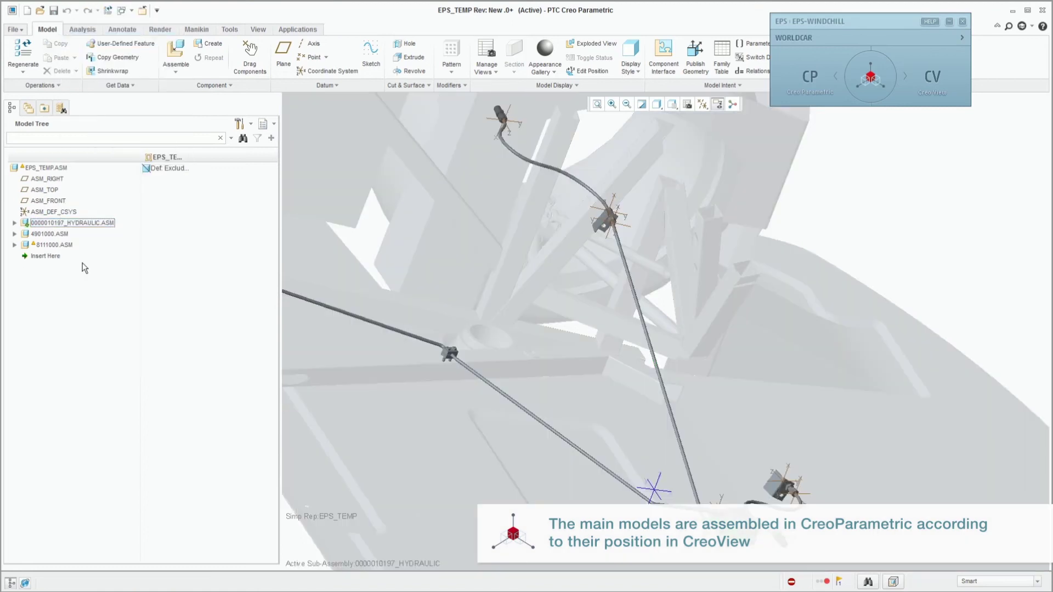
{"action": "left_click", "coordinate": [259, 29]}
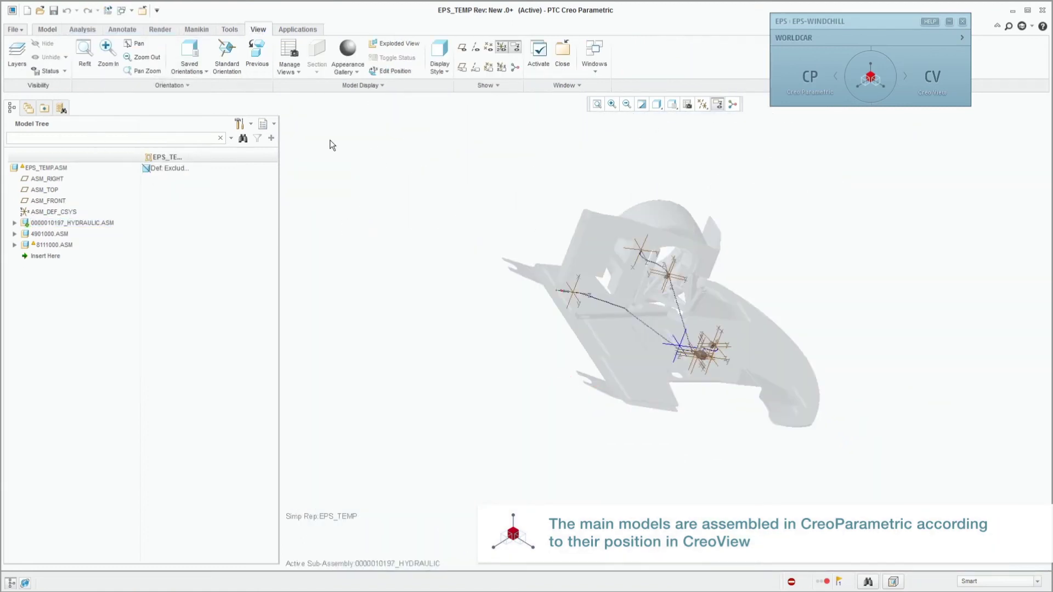
{"action": "left_click", "coordinate": [111, 53]}
{"action": "left_click_drag", "start_coordinate": [738, 370], "coordinate": [623, 237]}
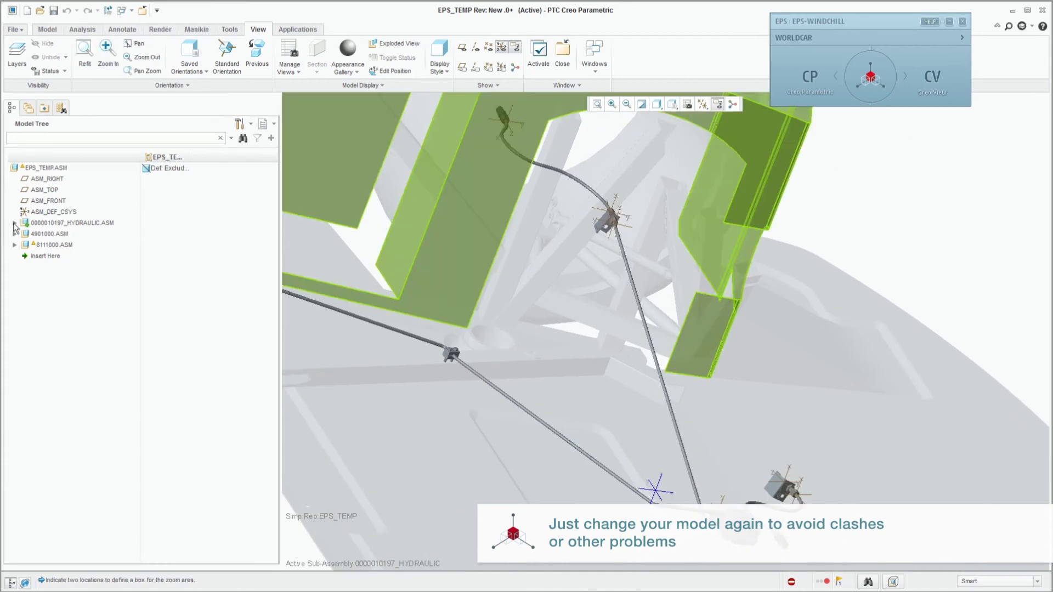
{"action": "left_click", "coordinate": [15, 223]}
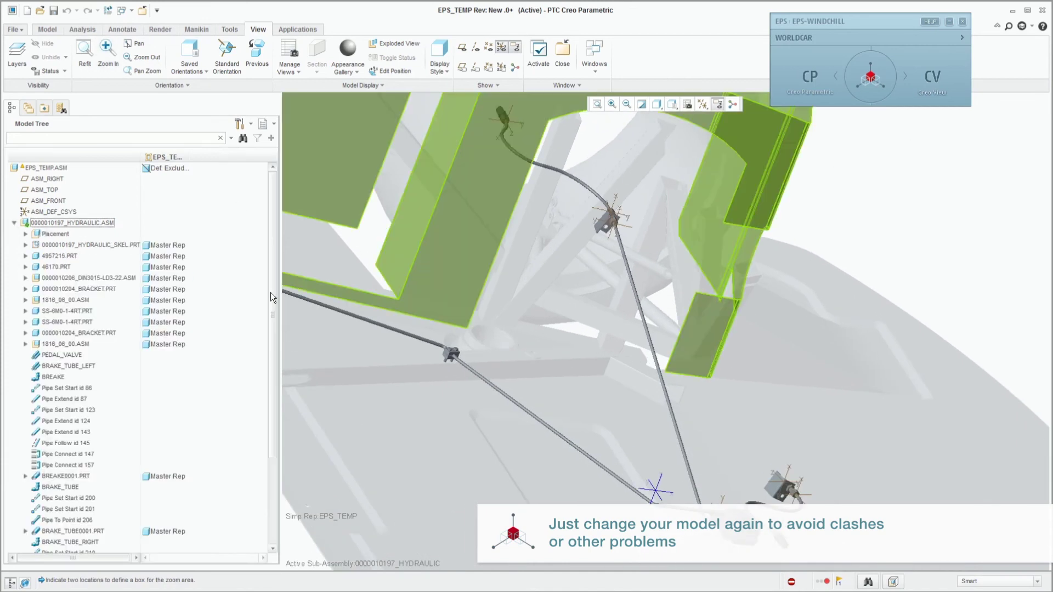
{"action": "left_click_drag", "start_coordinate": [270, 292], "coordinate": [267, 456]}
Set Pipe Connect id 255's Length 1 to 120 and send the updated pipe to Creo View.
{"action": "left_click", "coordinate": [50, 493]}
{"action": "right_click", "coordinate": [50, 493]}
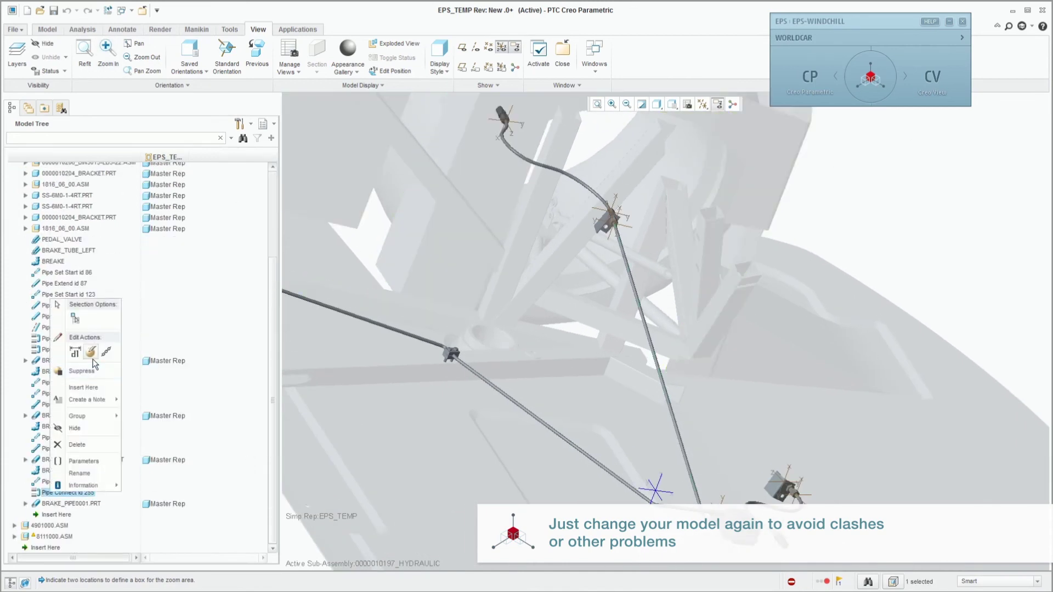
{"action": "left_click", "coordinate": [97, 362]}
{"action": "type", "text": "120"}
{"action": "key", "text": "Tab"}
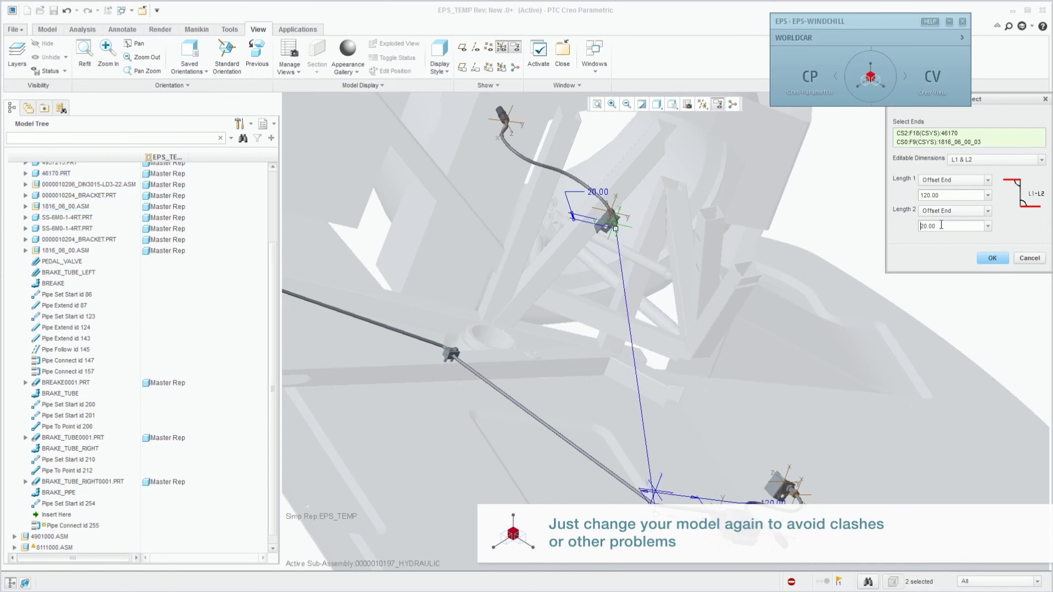
{"action": "left_click", "coordinate": [994, 258]}
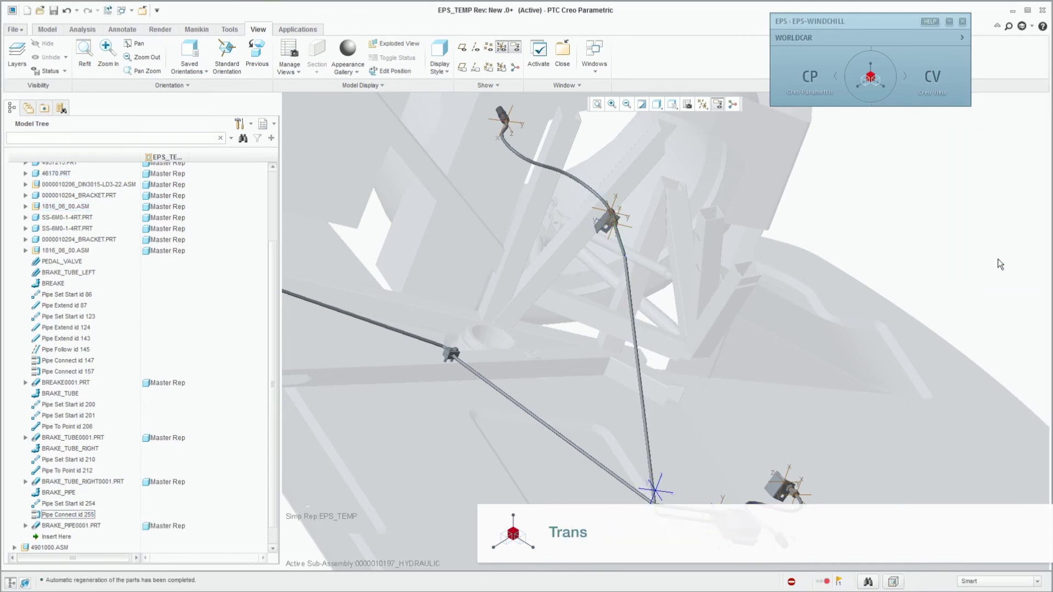
{"action": "left_click", "coordinate": [917, 77]}
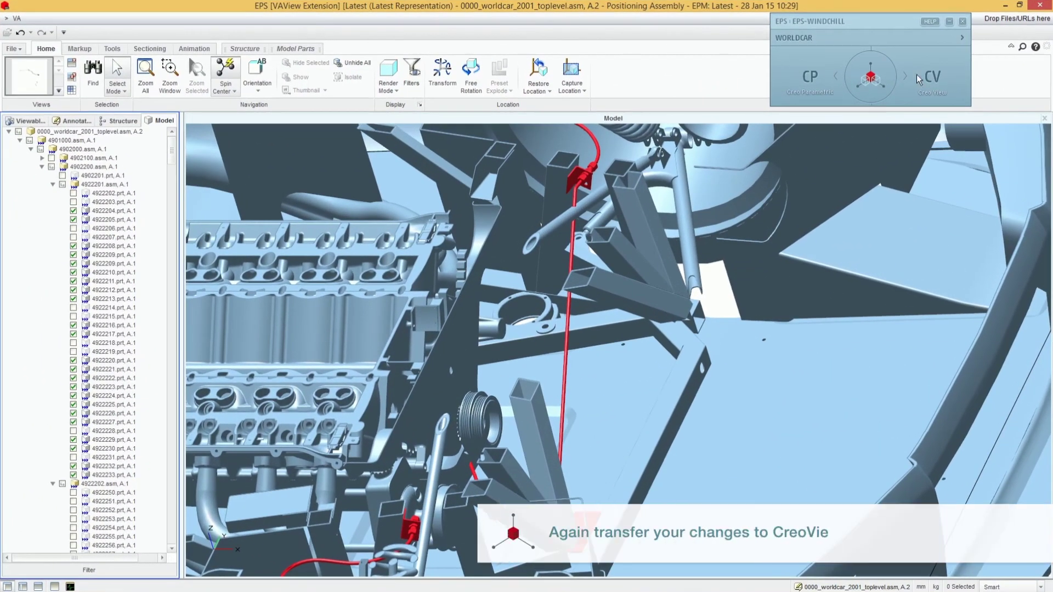
Receive the rerouted pipe, rotate the car and zoom in on the pipe at its bracket.
{"action": "left_click", "coordinate": [916, 74]}
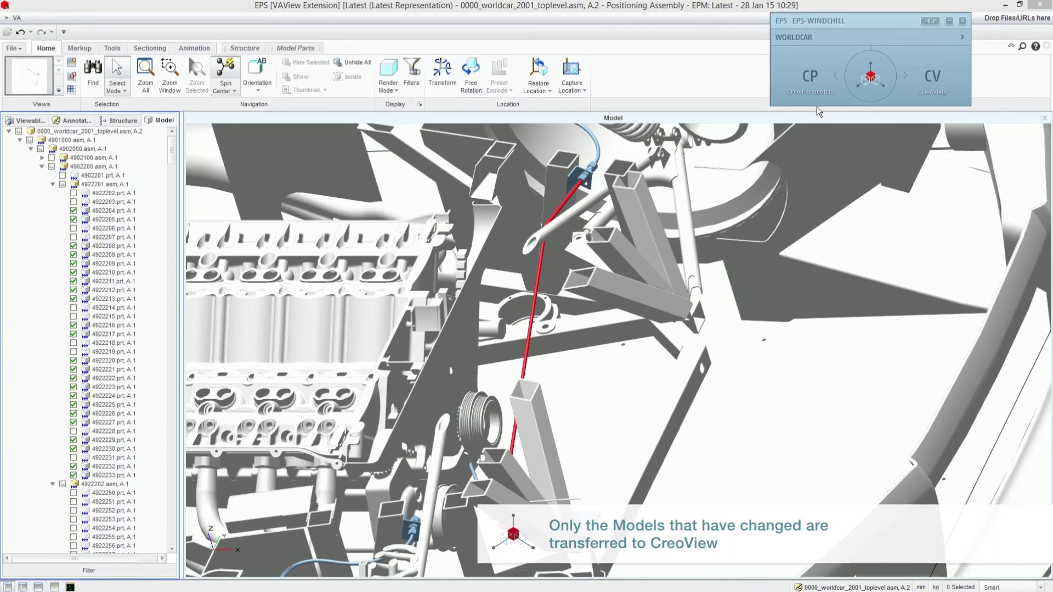
{"action": "left_click", "coordinate": [498, 211]}
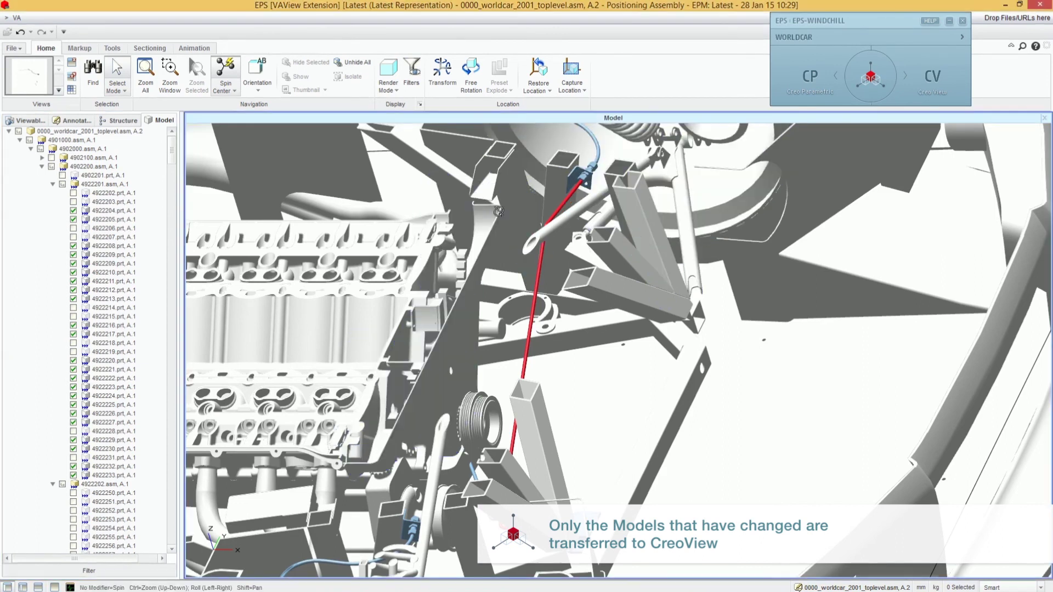
{"action": "middle_click_drag", "start_coordinate": [498, 211], "coordinate": [508, 206]}
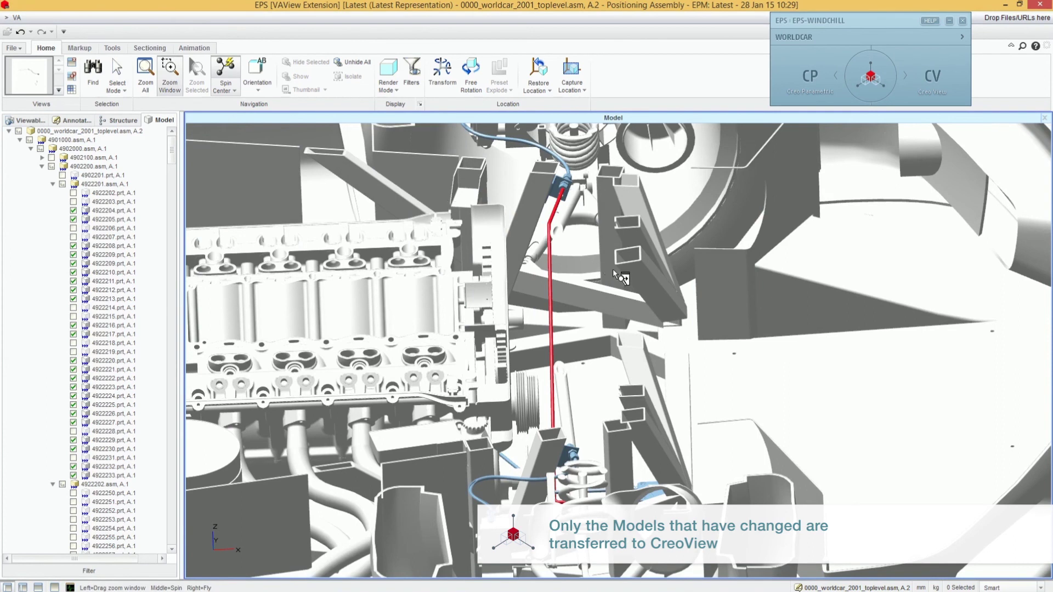
{"action": "left_click_drag", "start_coordinate": [613, 269], "coordinate": [500, 169]}
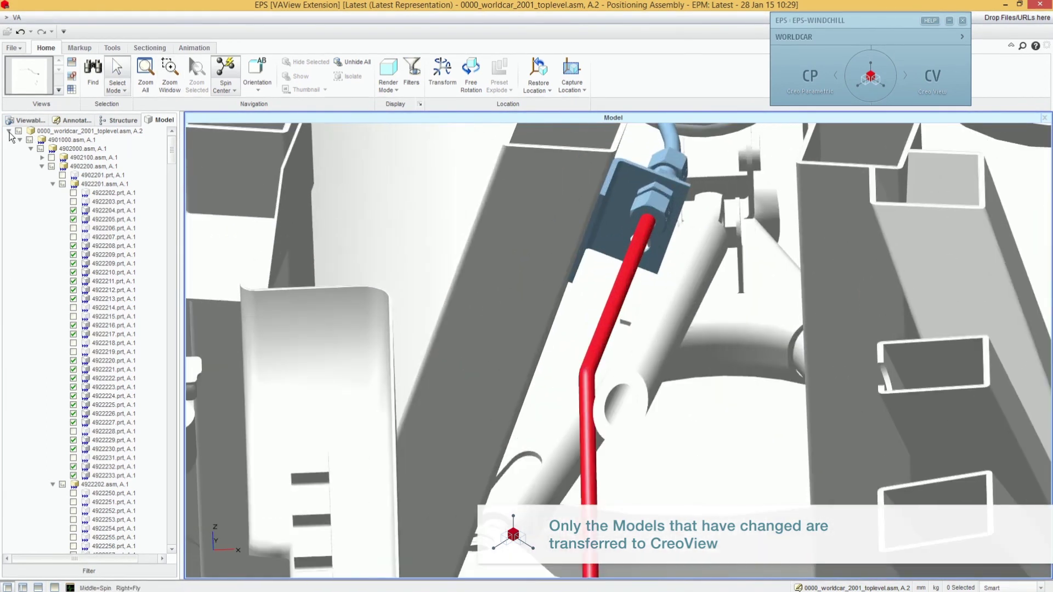
{"action": "left_click", "coordinate": [9, 131]}
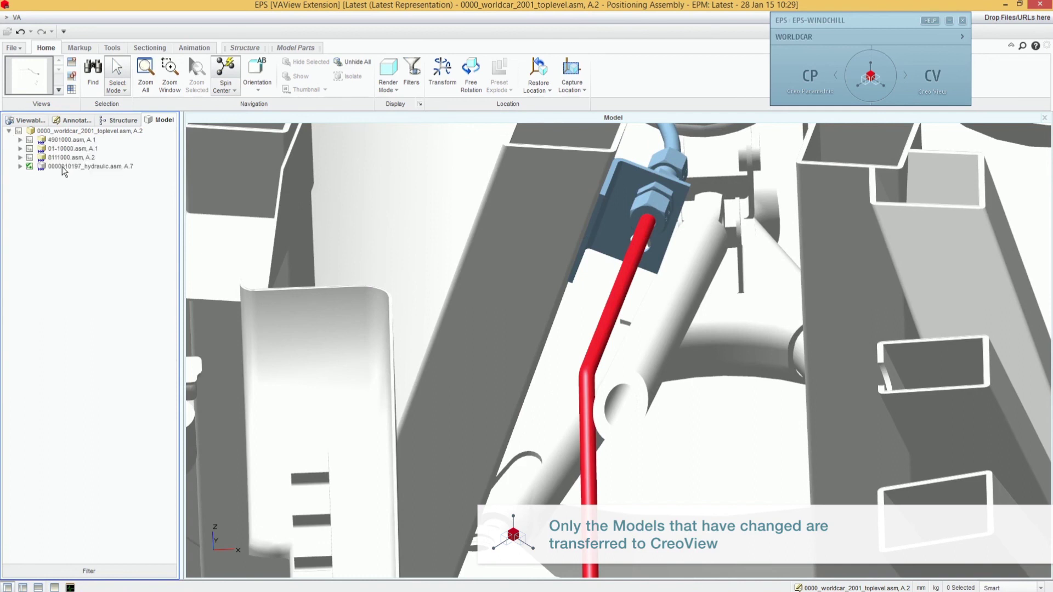
{"action": "left_click", "coordinate": [61, 166]}
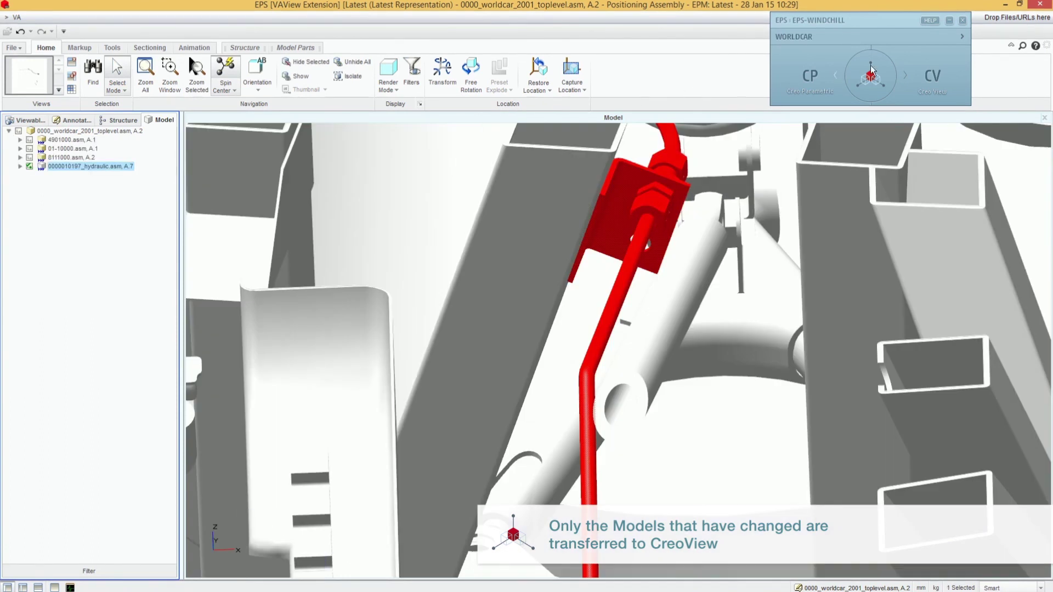
{"action": "left_click", "coordinate": [870, 70]}
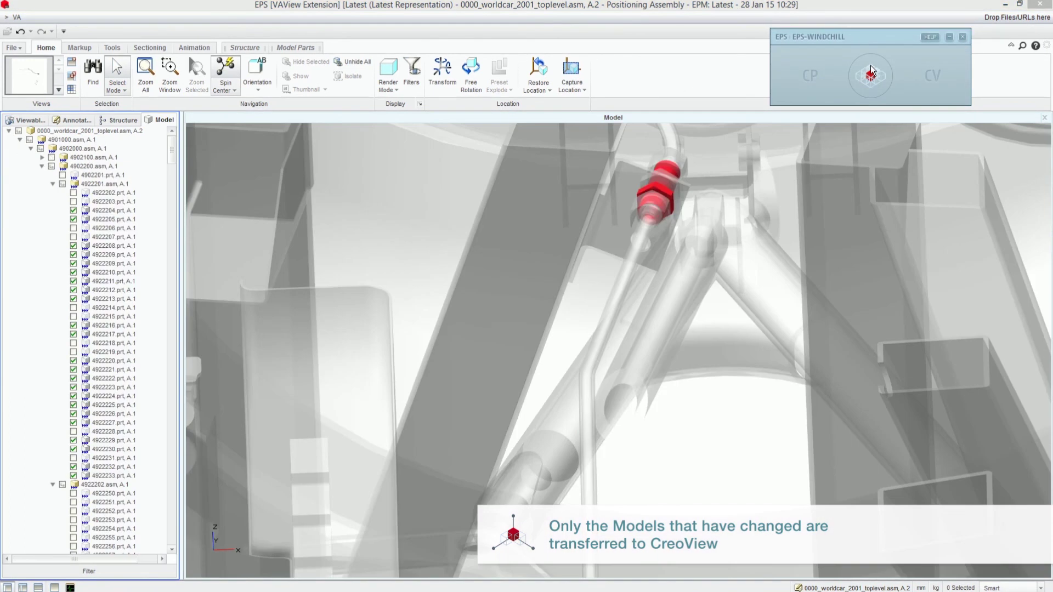